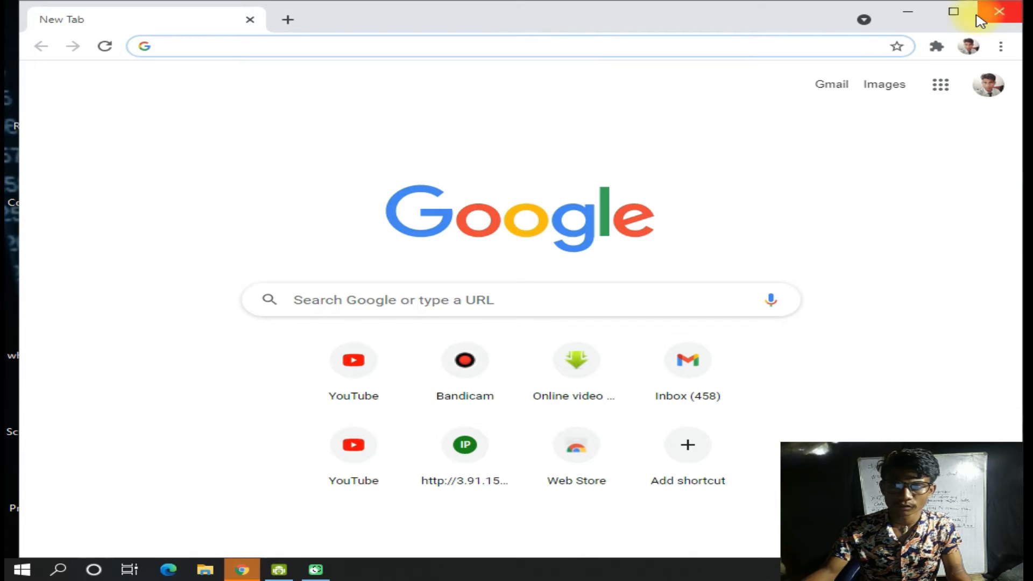
# - Maximise the browser window, search the web for "dev c++" and dismiss the translation prompt
pyautogui.click(961, 14)
pyautogui.click(677, 44)
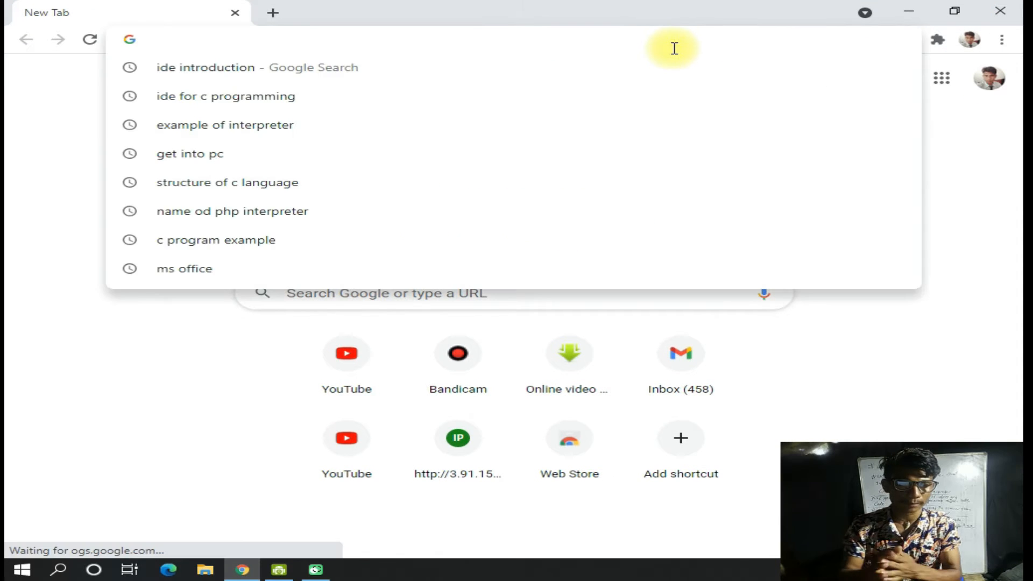
pyautogui.write('d')
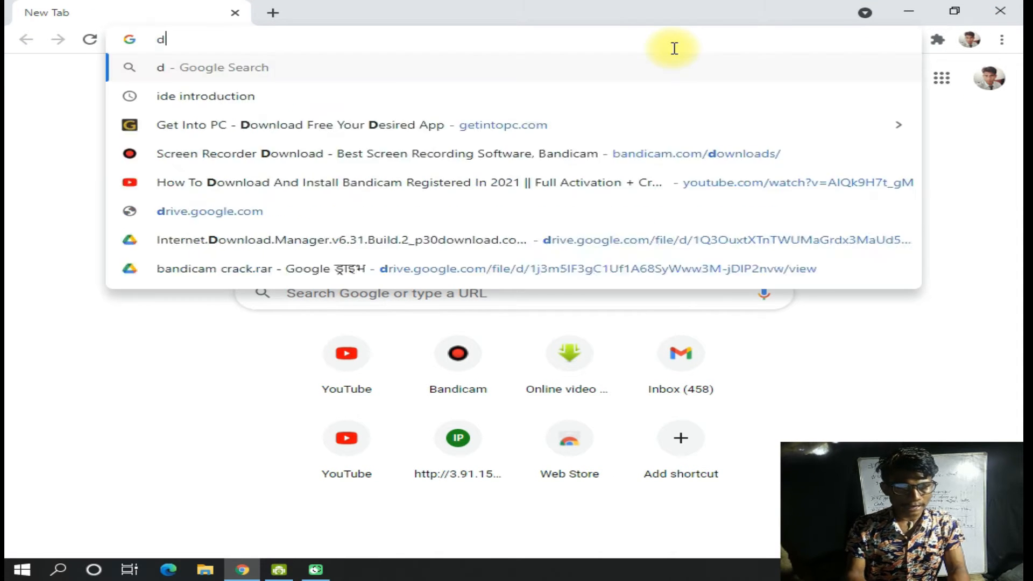
pyautogui.write('ev c+')
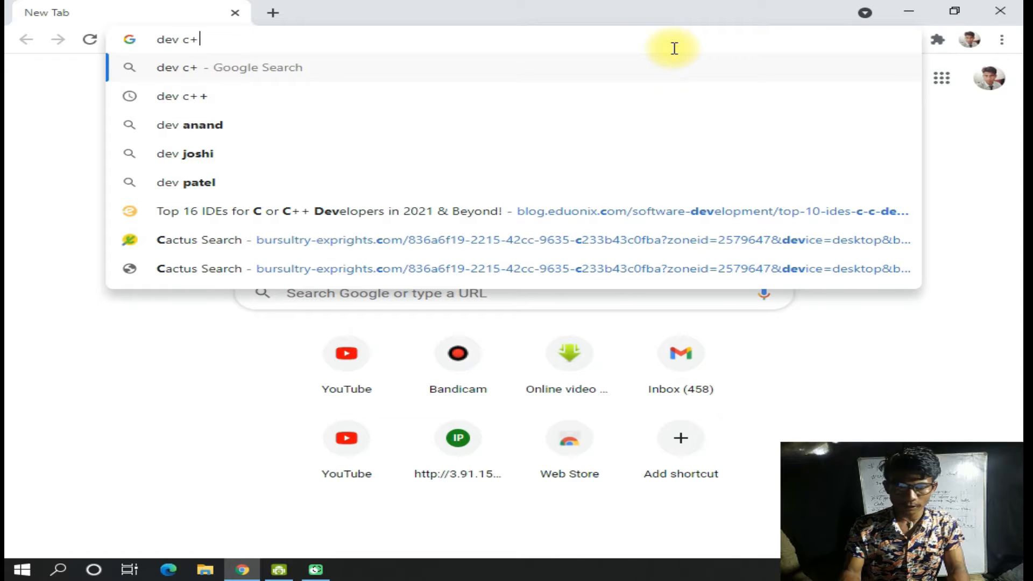
pyautogui.write('+')
pyautogui.press('Return')
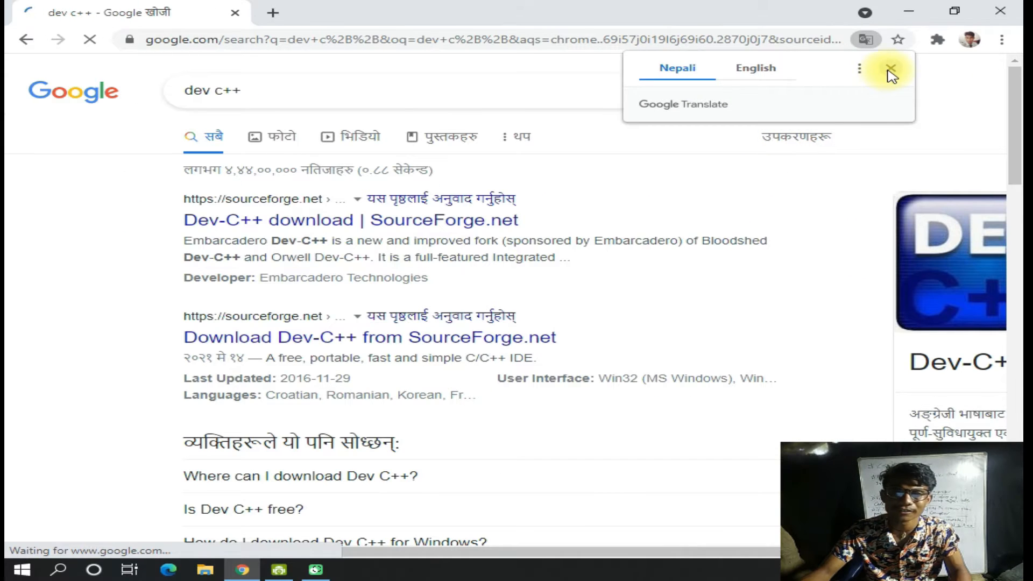
pyautogui.click(890, 71)
# - Look through the search results and open the SourceForge Dev-C++ download page
pyautogui.scroll(-1, 516, 215)
pyautogui.scroll(1, 514, 210)
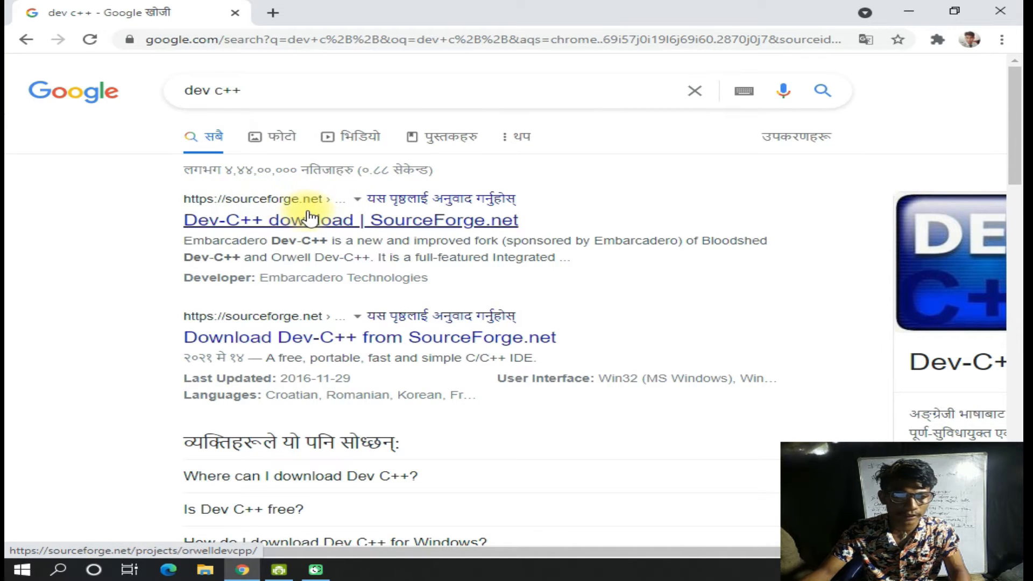
pyautogui.scroll(-8, 301, 216)
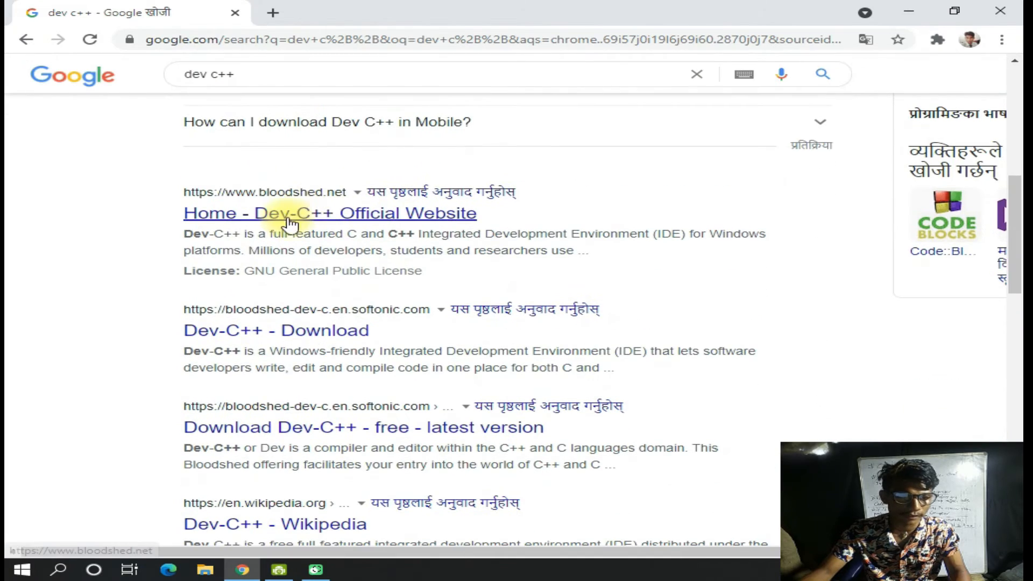
pyautogui.scroll(-5, 377, 218)
pyautogui.scroll(13, 431, 193)
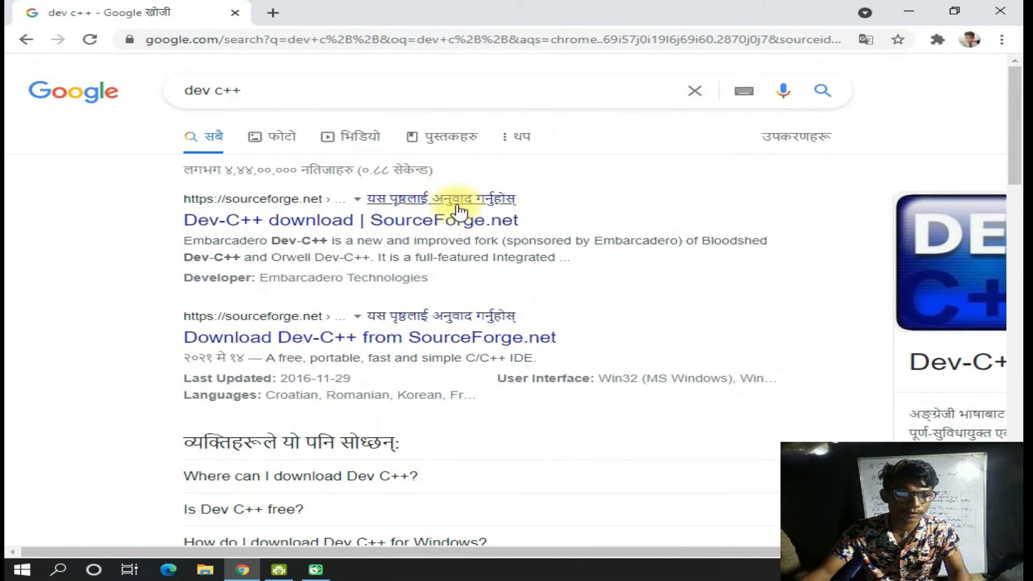
pyautogui.click(299, 220)
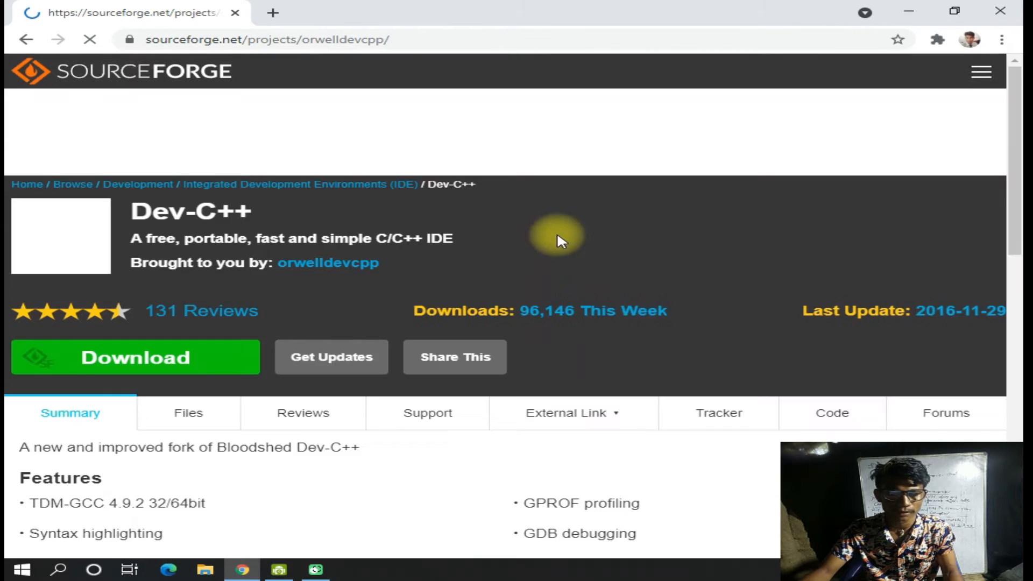
# - Download the Dev-C++ installer from the SourceForge project page
pyautogui.scroll(-3, 557, 235)
pyautogui.scroll(3, 463, 199)
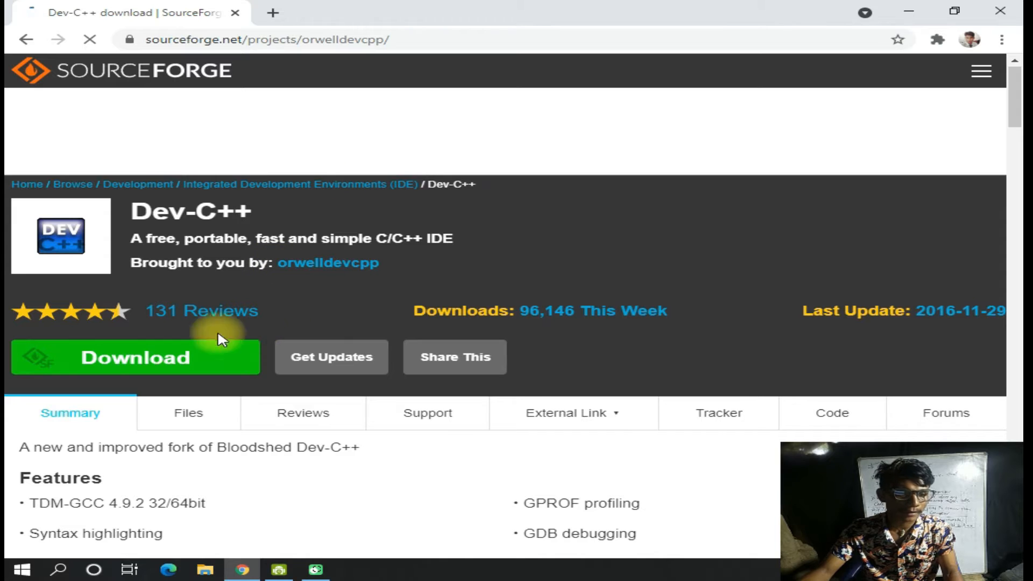
pyautogui.click(153, 359)
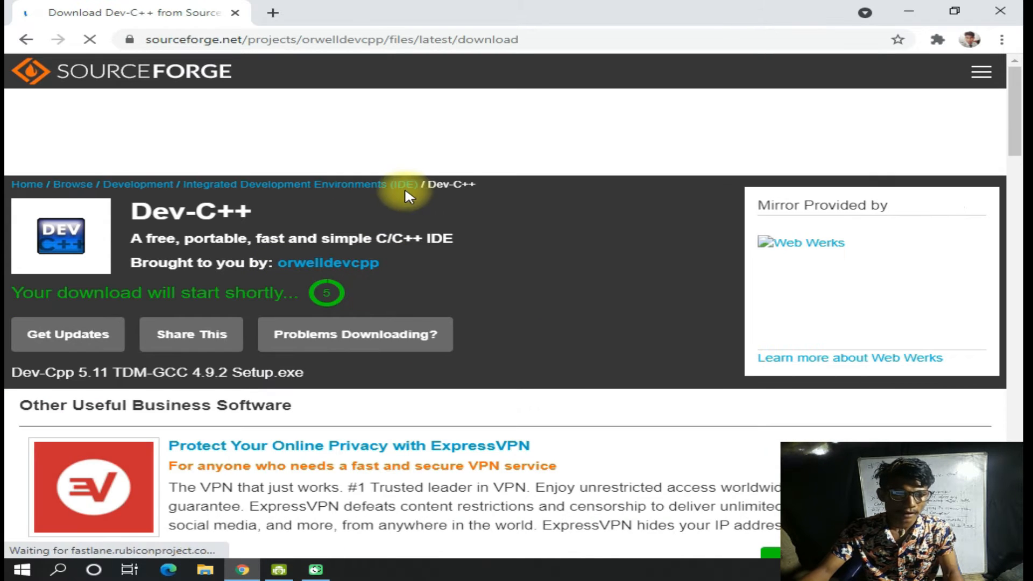
pyautogui.scroll(-4, 398, 194)
pyautogui.scroll(-1, 386, 198)
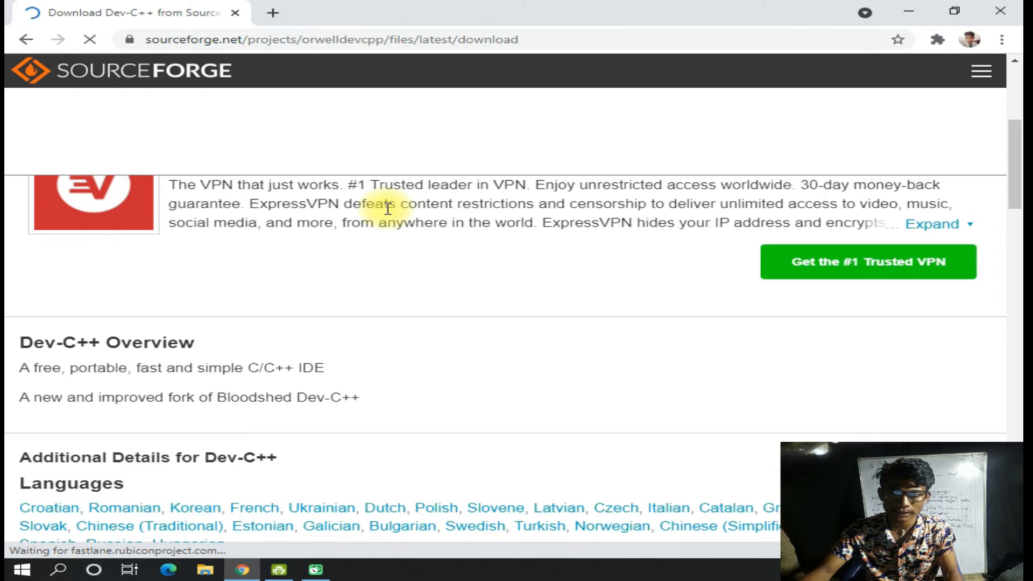
pyautogui.scroll(5, 388, 210)
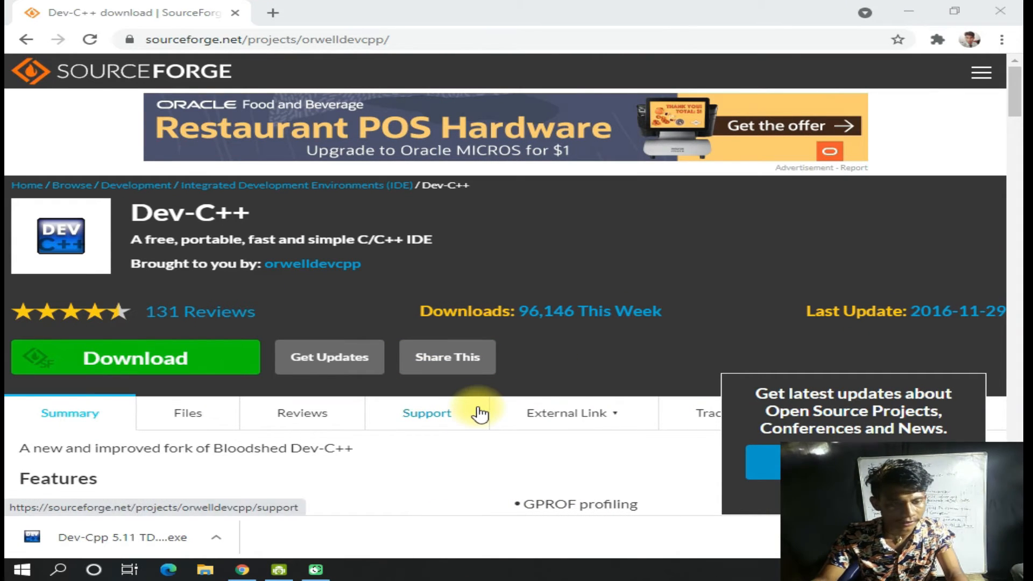
# - Show the downloaded Dev-C++ installer in its folder and maximise the folder window
pyautogui.scroll(-1, 389, 283)
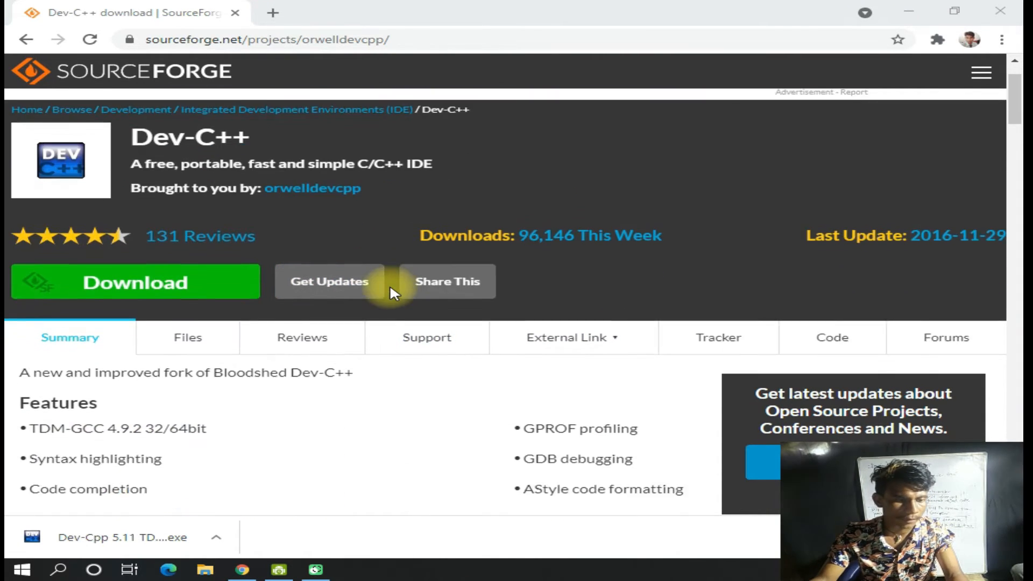
pyautogui.scroll(1, 389, 283)
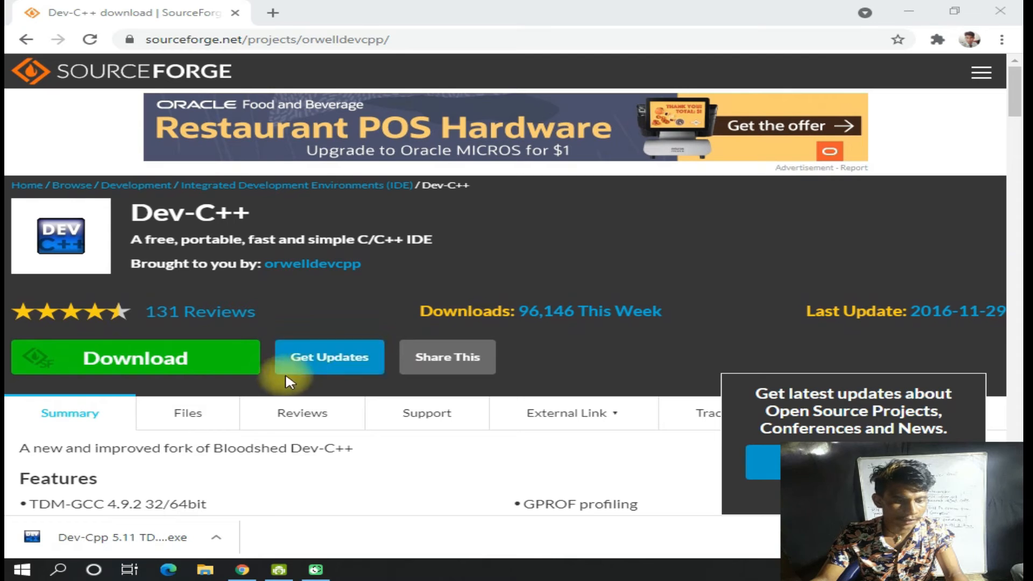
pyautogui.click(217, 538)
pyautogui.click(272, 489)
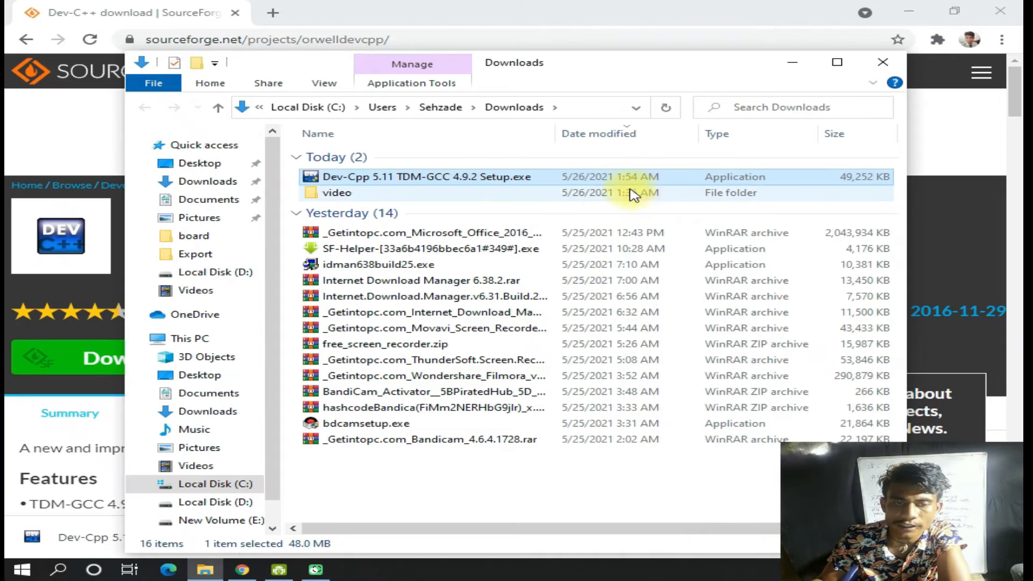
pyautogui.click(839, 63)
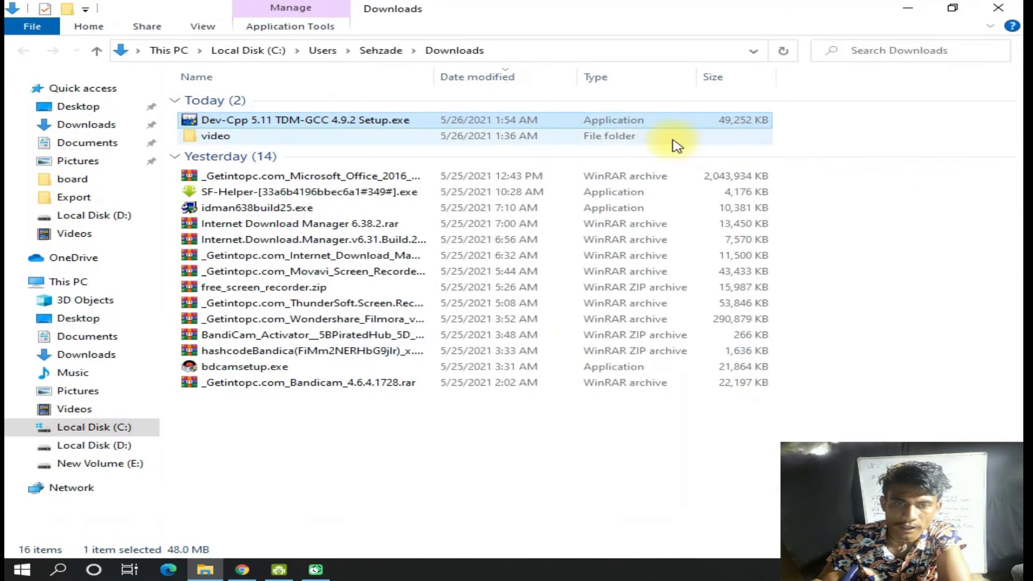
# - Run Dev-Cpp 5.11 TDM-GCC 4.9.2 Setup.exe and minimise the folder and browser windows
pyautogui.rightClick(565, 124)
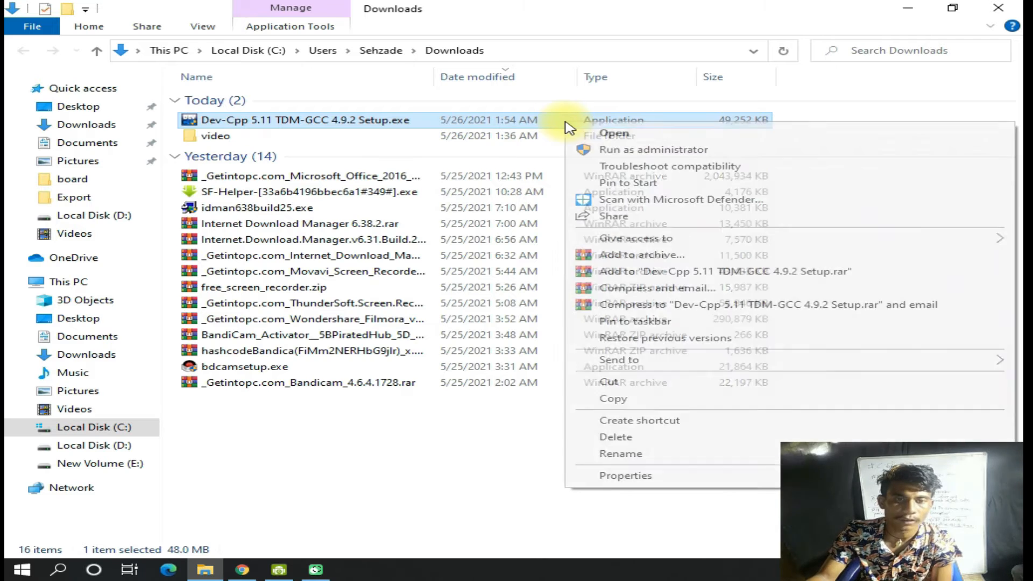
pyautogui.click(501, 126)
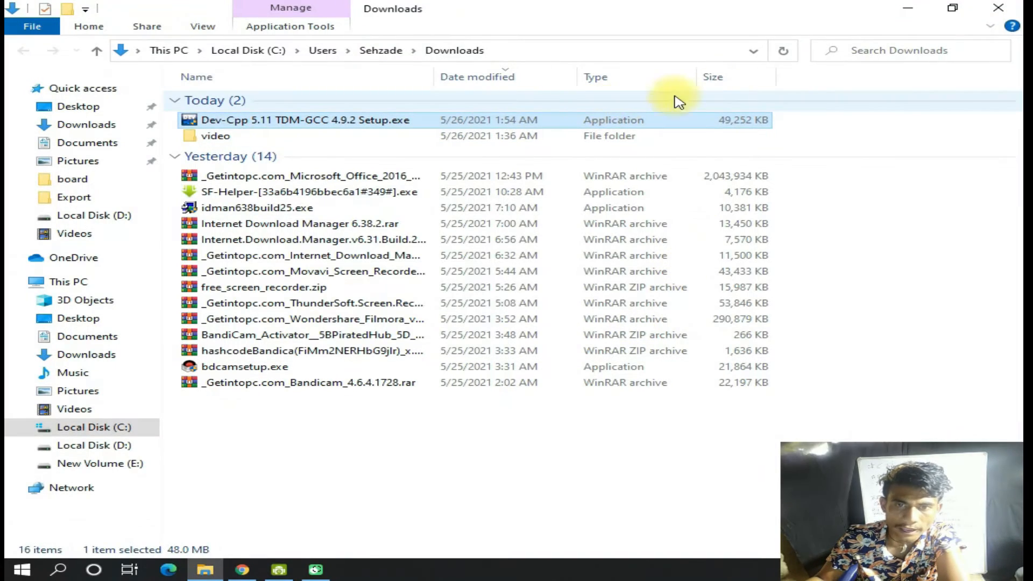
pyautogui.click(919, 13)
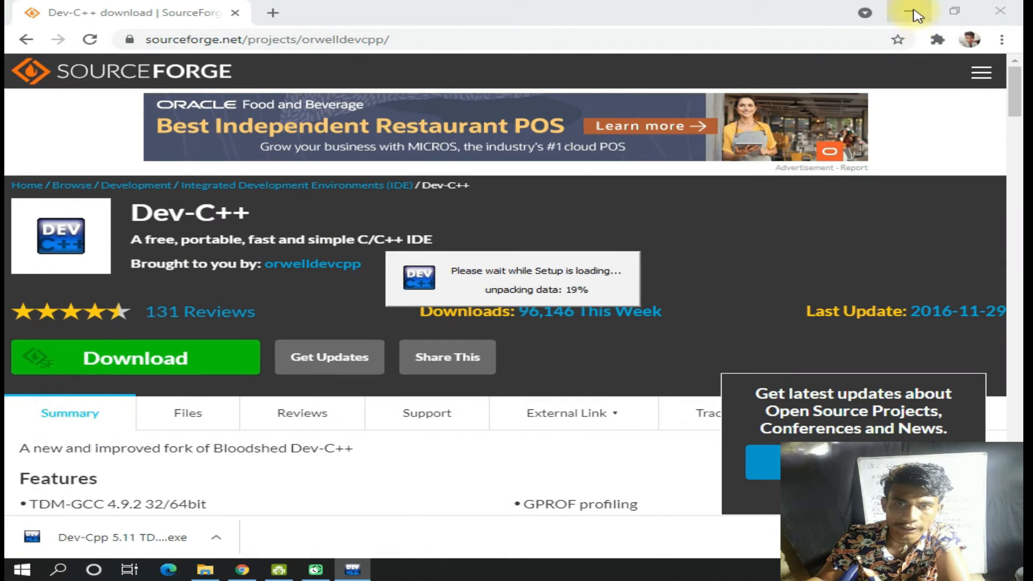
pyautogui.click(916, 12)
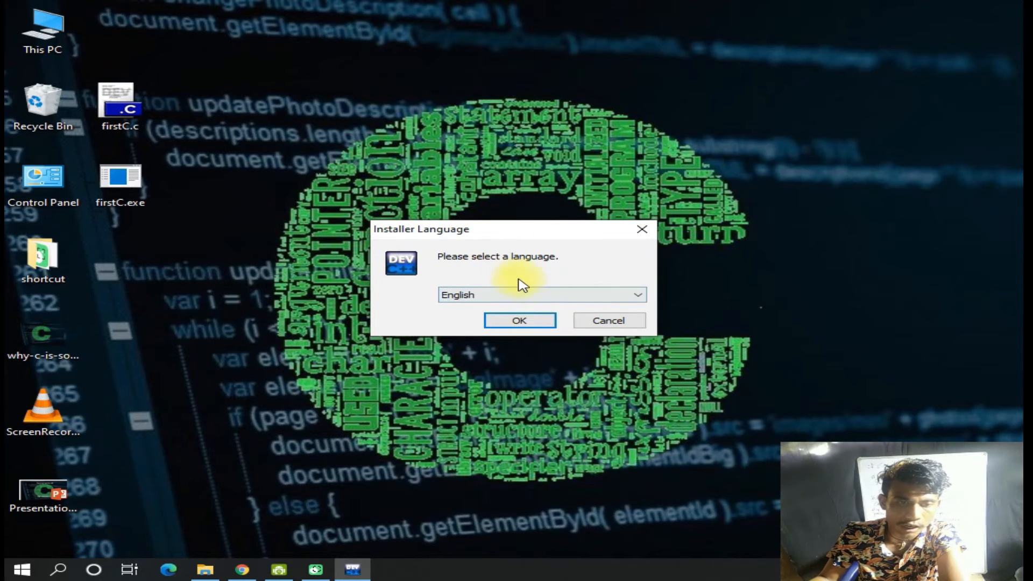
# - Confirm English as the installer language and accept the Dev-C++ license agreement
pyautogui.click(545, 295)
pyautogui.click(547, 296)
pyautogui.click(545, 294)
pyautogui.click(546, 295)
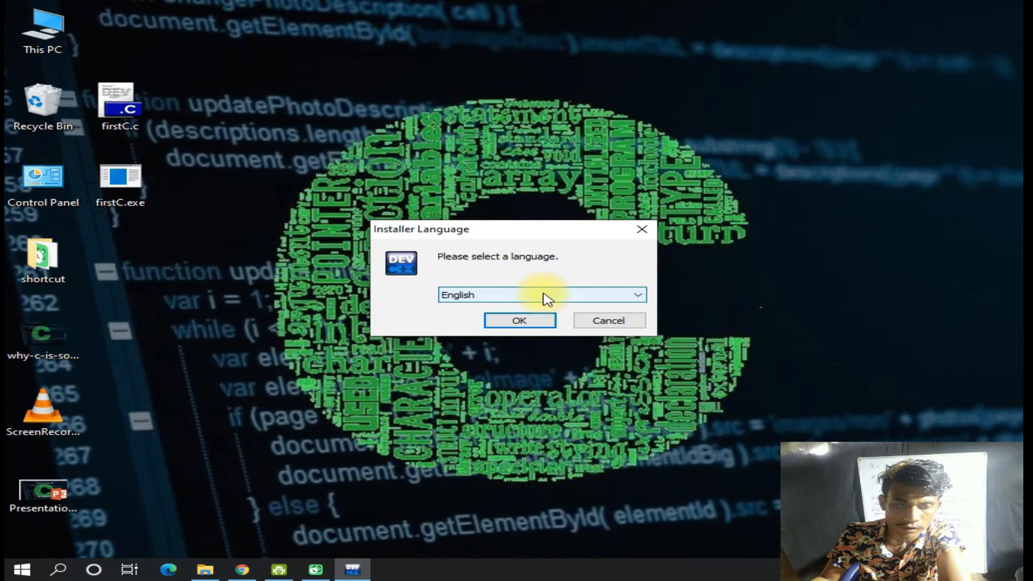
pyautogui.click(511, 322)
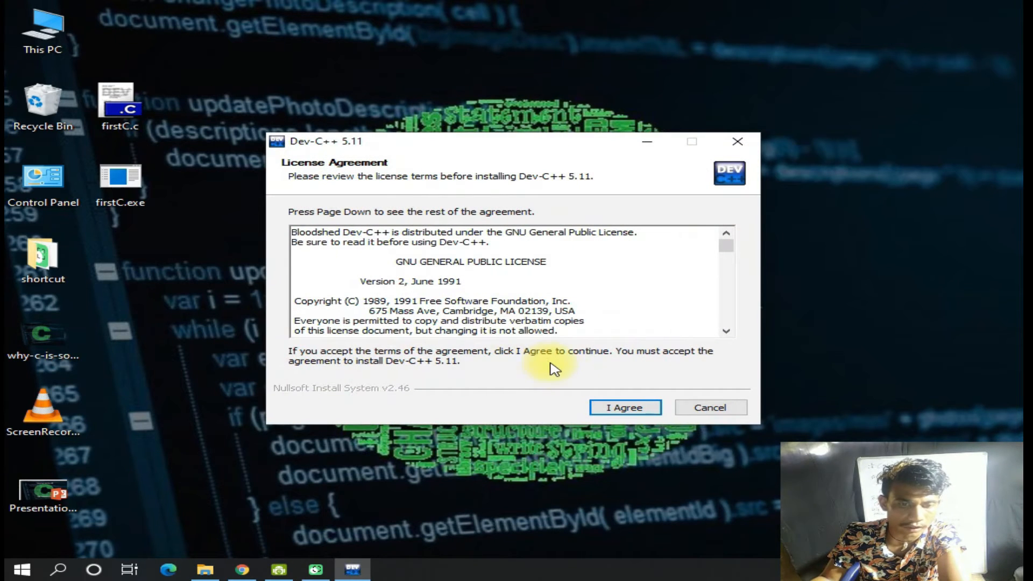
pyautogui.click(616, 410)
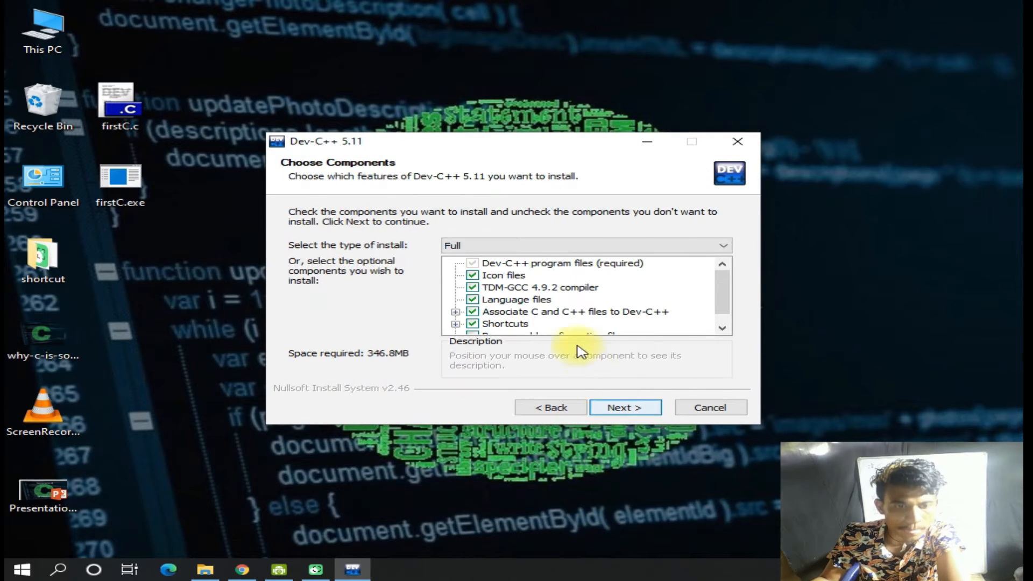
# - Choose the Full install type, review its components, leave Remove old configuration files unchecked, and continue to the install location
pyautogui.click(517, 248)
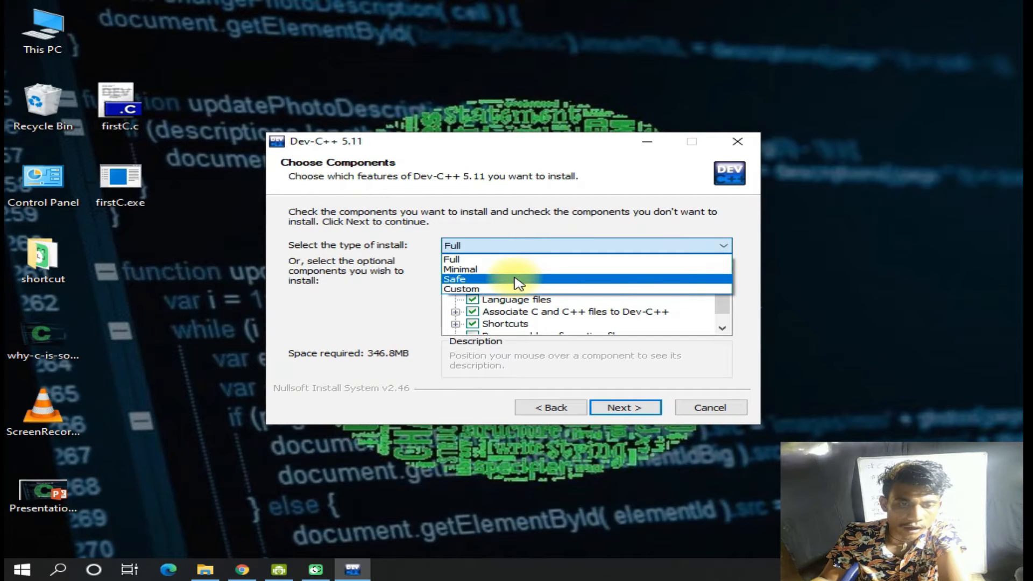
pyautogui.click(538, 259)
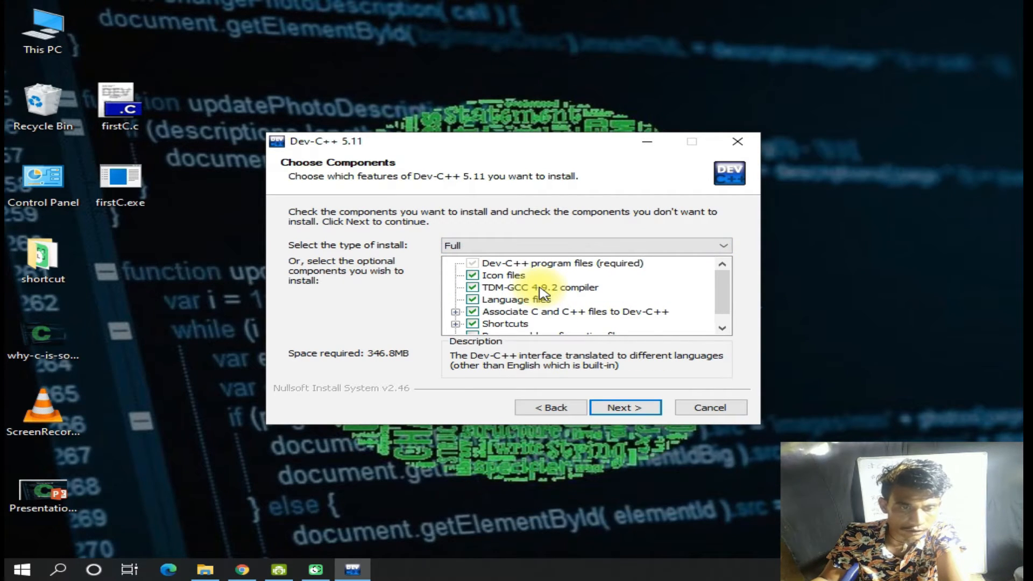
pyautogui.scroll(-1, 540, 294)
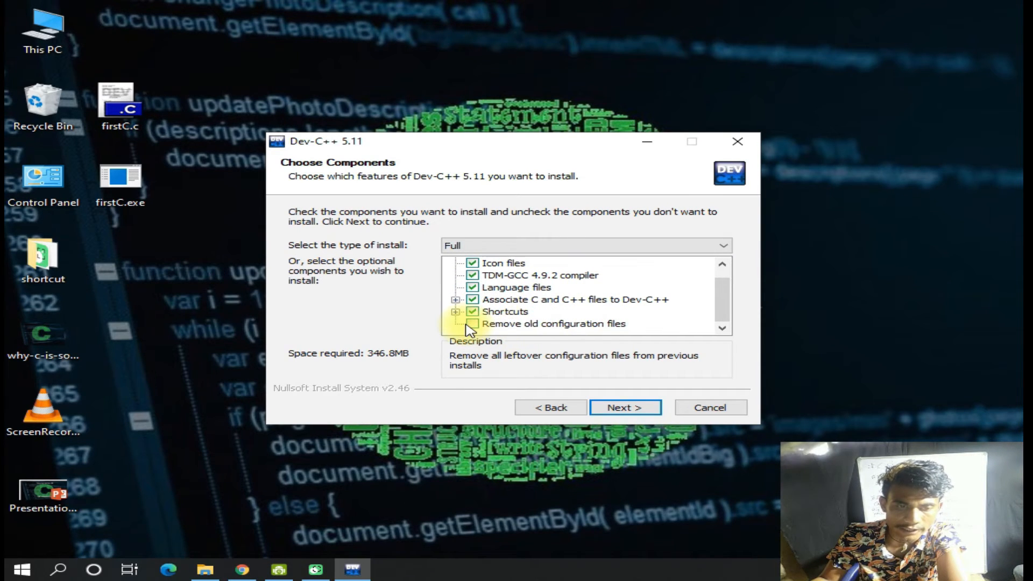
pyautogui.click(486, 325)
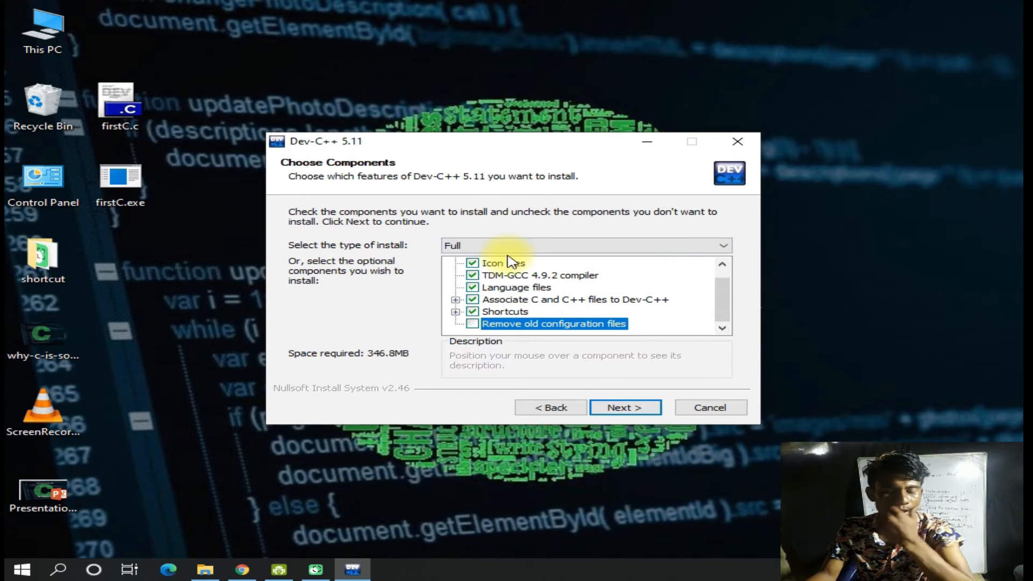
pyautogui.scroll(1, 559, 307)
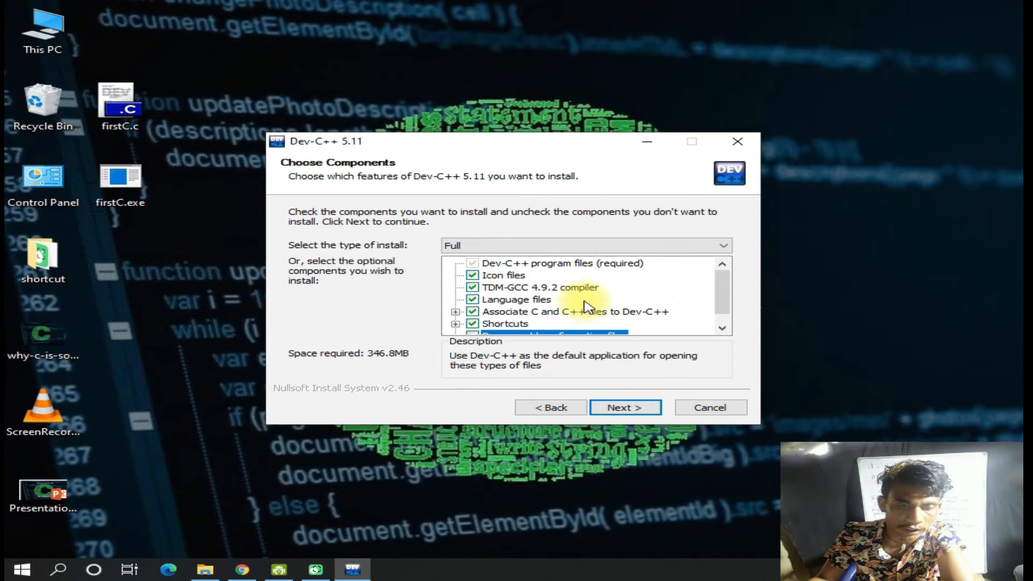
pyautogui.click(625, 407)
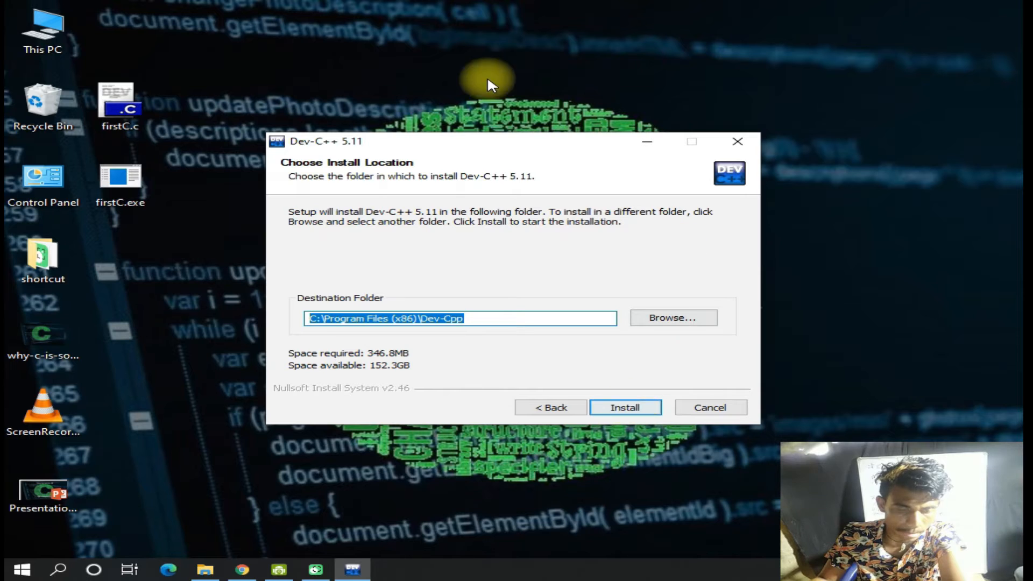
# - Keep C:\Program Files (x86)\Dev-Cpp as the destination folder and install Dev-C++ 5.11
pyautogui.click(489, 316)
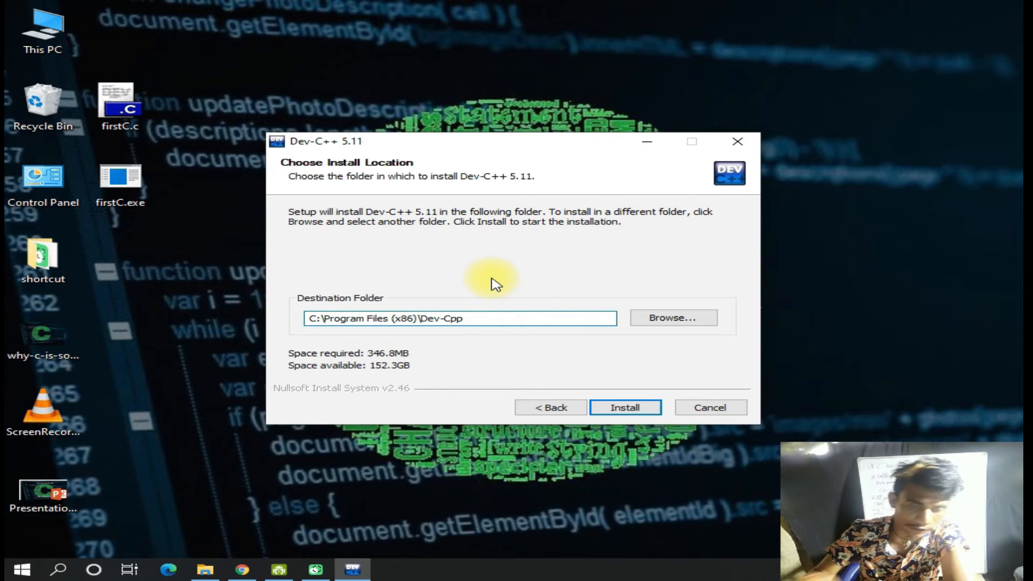
pyautogui.moveTo(486, 317); pyautogui.dragTo(325, 329)
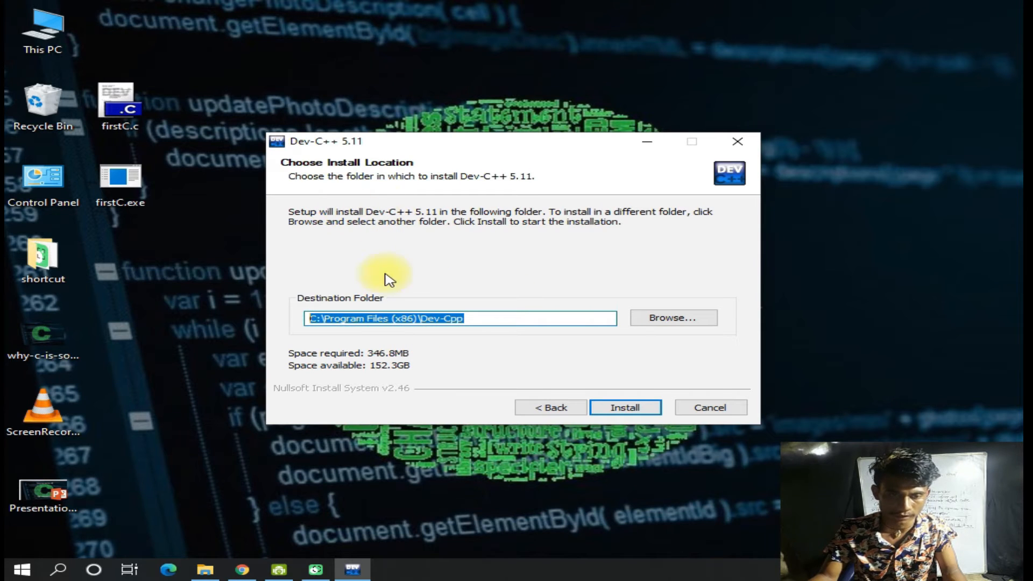
pyautogui.moveTo(564, 318); pyautogui.dragTo(348, 321)
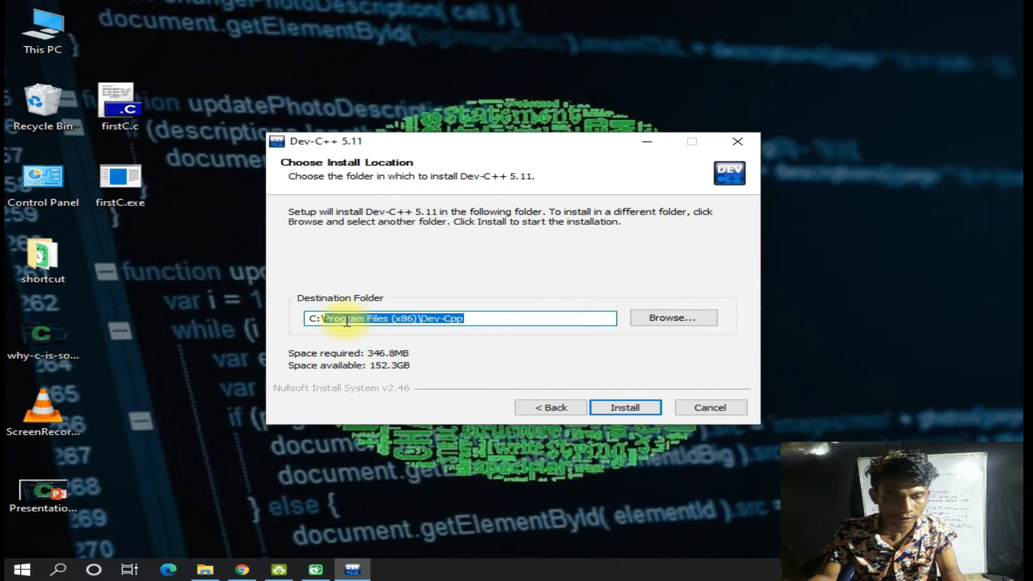
pyautogui.click(487, 320)
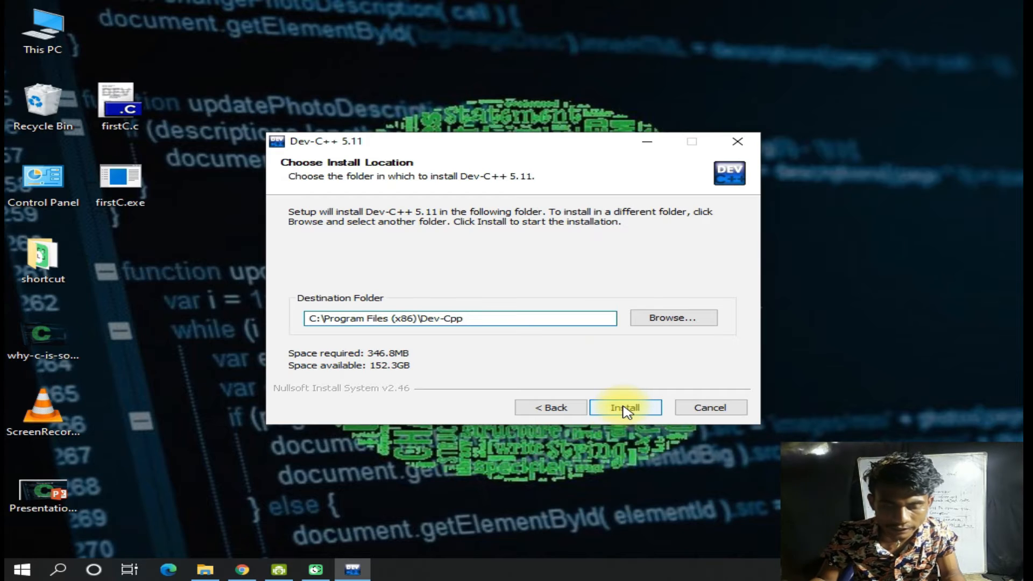
pyautogui.click(625, 409)
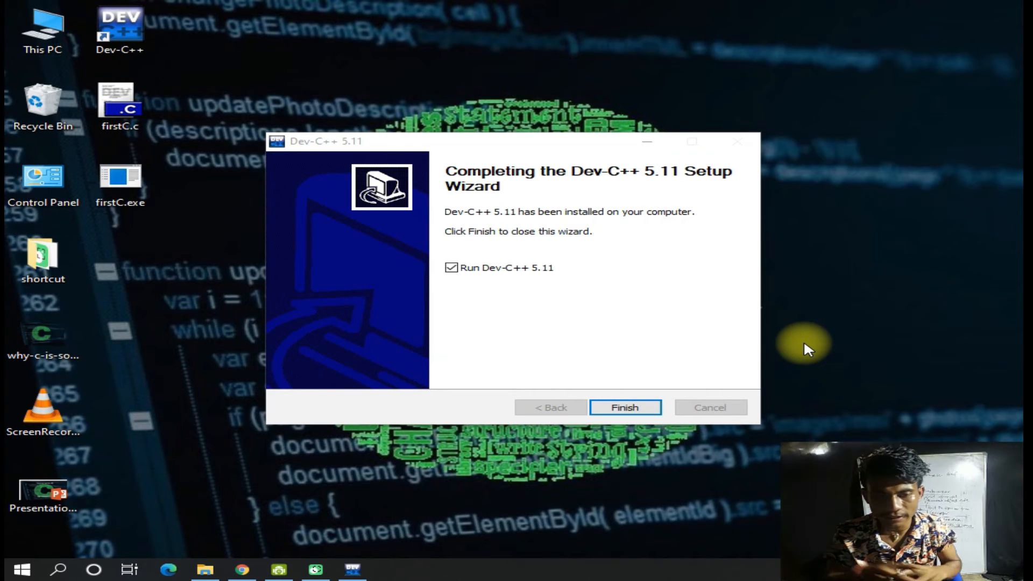
# - Finish the Dev-C++ 5.11 setup wizard with Run Dev-C++ 5.11 enabled so the program launches
pyautogui.click(478, 273)
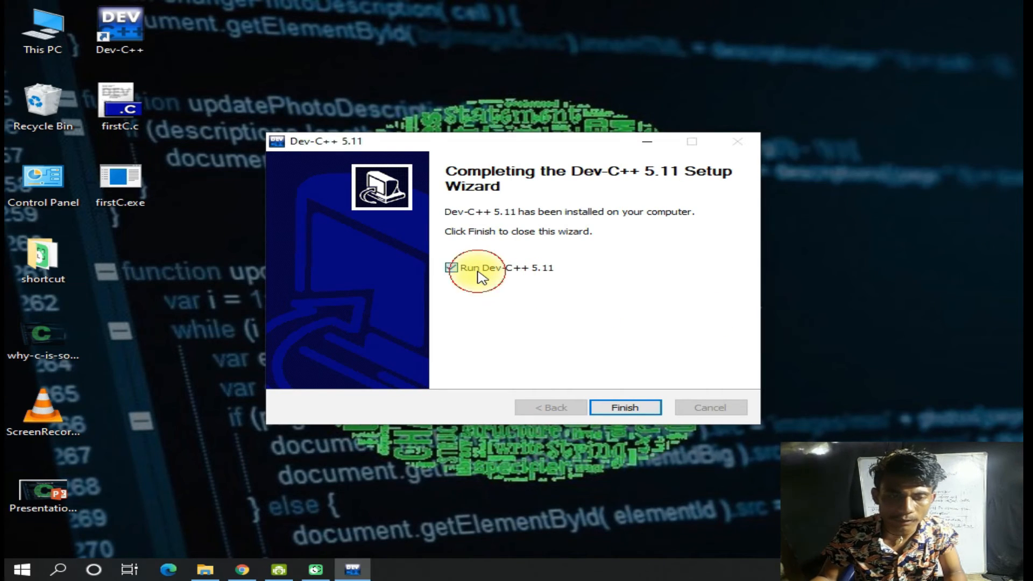
pyautogui.click(458, 267)
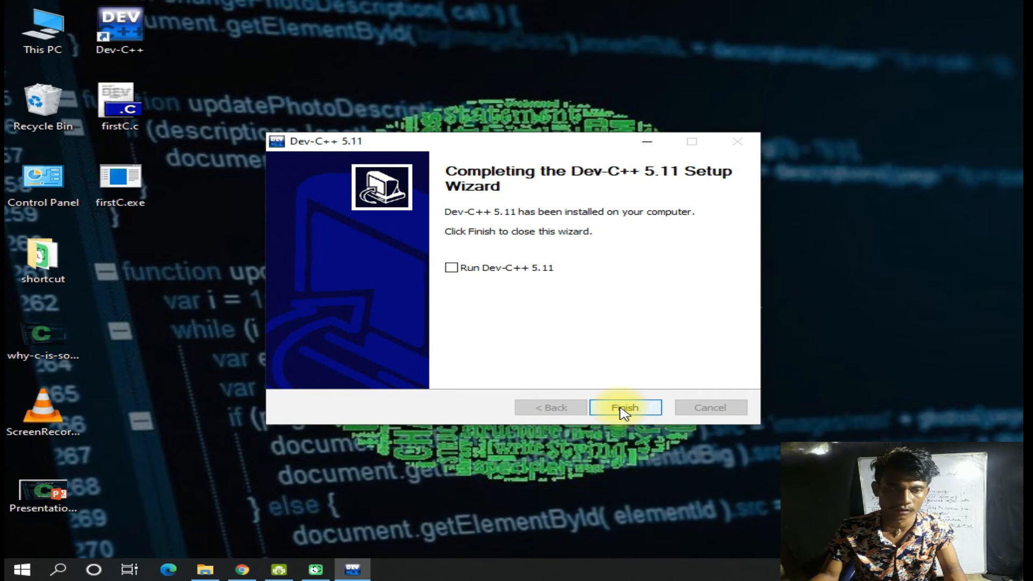
pyautogui.click(478, 270)
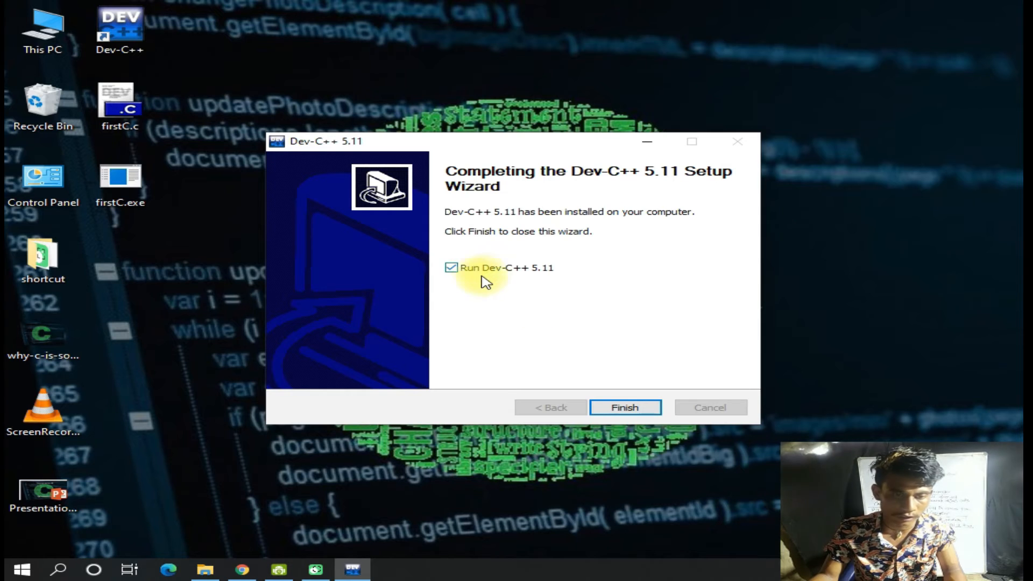
pyautogui.click(626, 408)
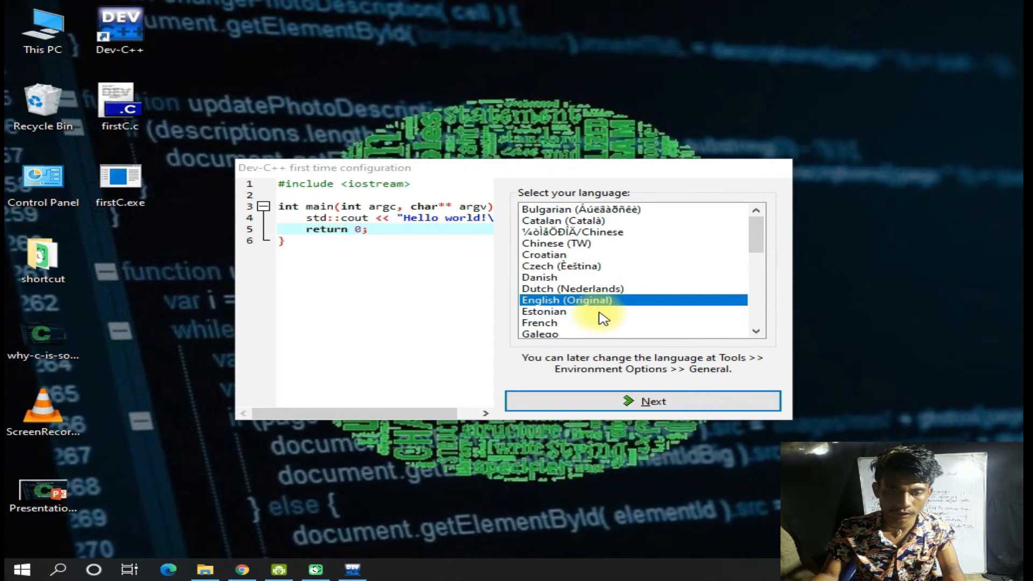
# - Complete the first-time configuration with English (Original), Consolas font, Classic Plus colors and New Look icons
pyautogui.click(641, 404)
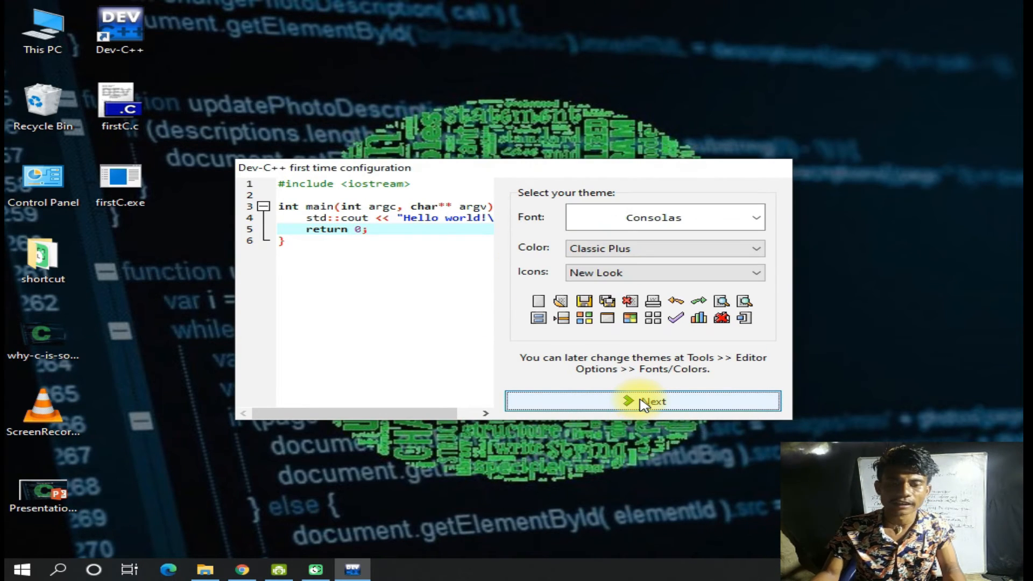
pyautogui.click(643, 404)
pyautogui.click(643, 403)
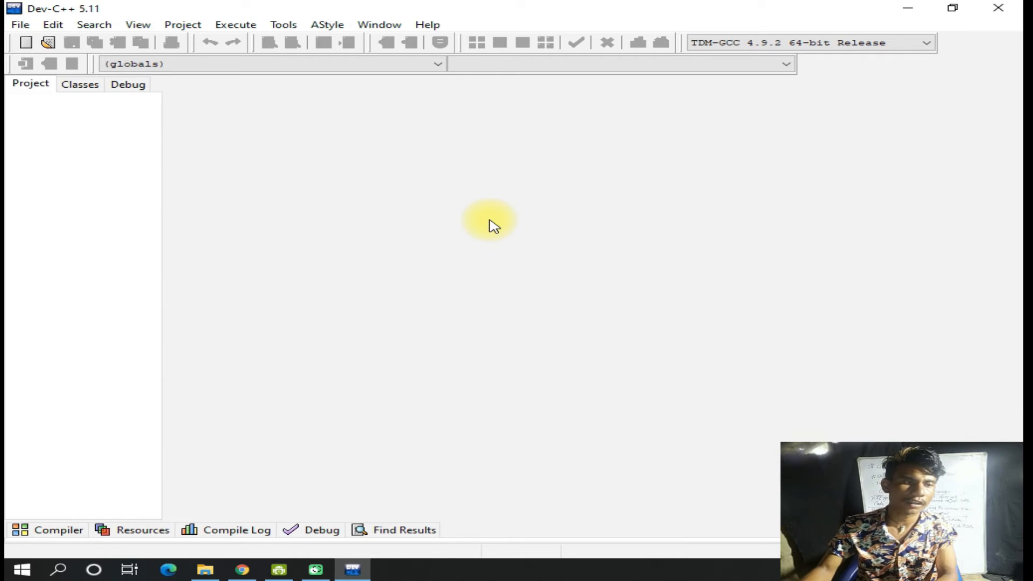
pyautogui.click(21, 25)
pyautogui.moveTo(53, 24)
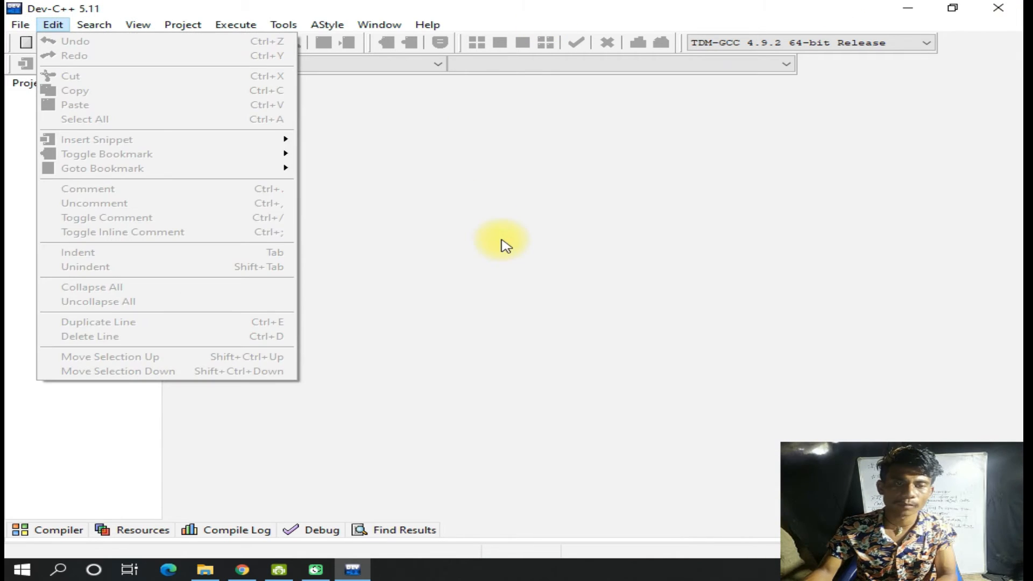
pyautogui.click(505, 245)
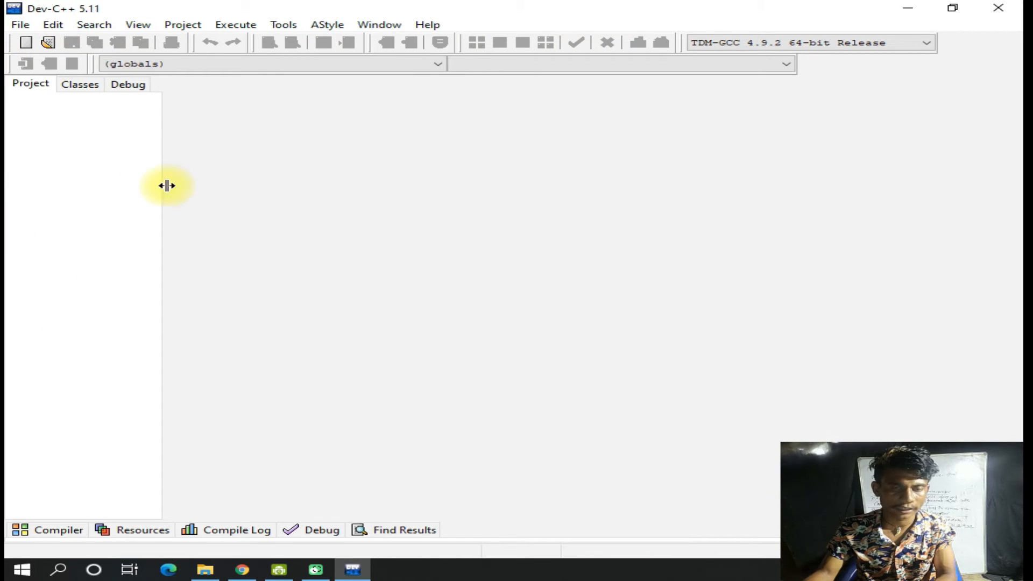
# - Create a new empty source file
pyautogui.click(21, 26)
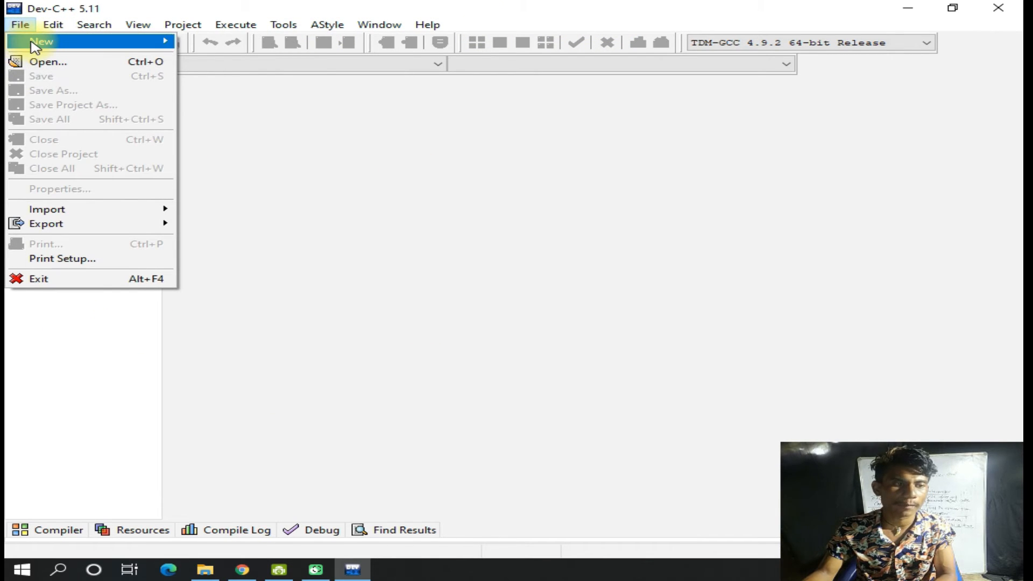
pyautogui.moveTo(34, 43)
pyautogui.click(220, 41)
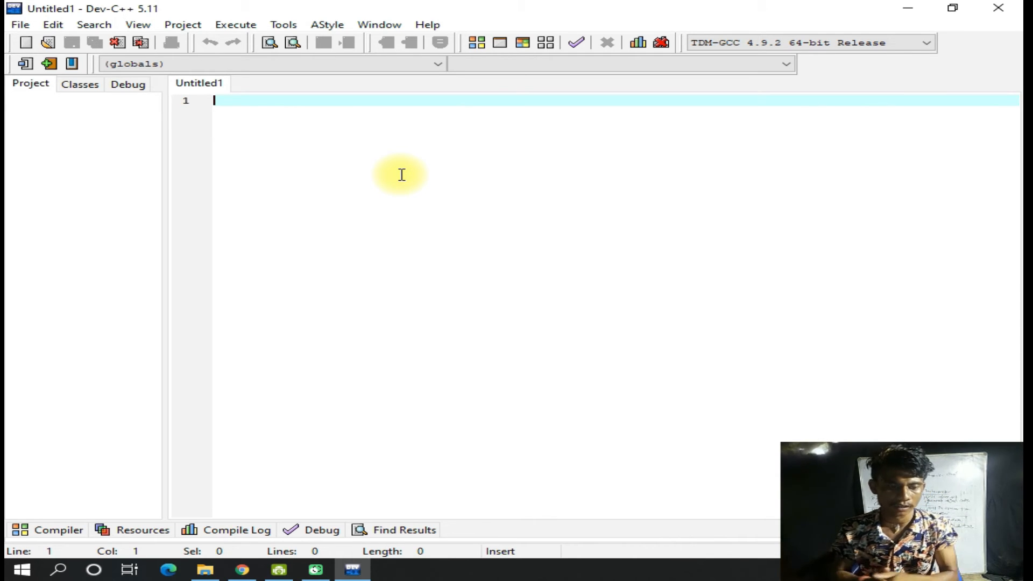
# - Write #include<stdio.h> on the first line and add an int main() function with opening and closing braces below it
pyautogui.write('#inclu')
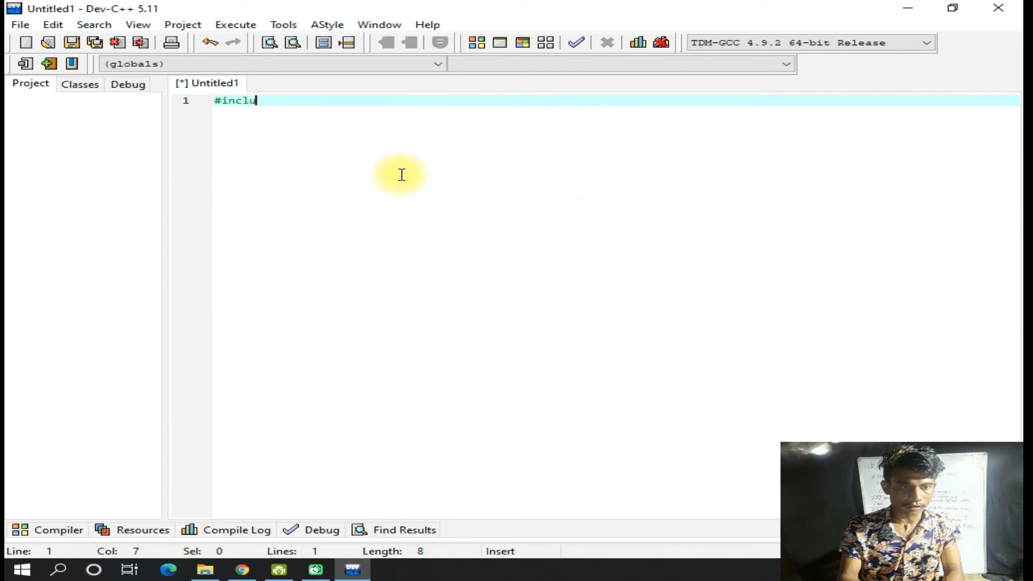
pyautogui.write('de<')
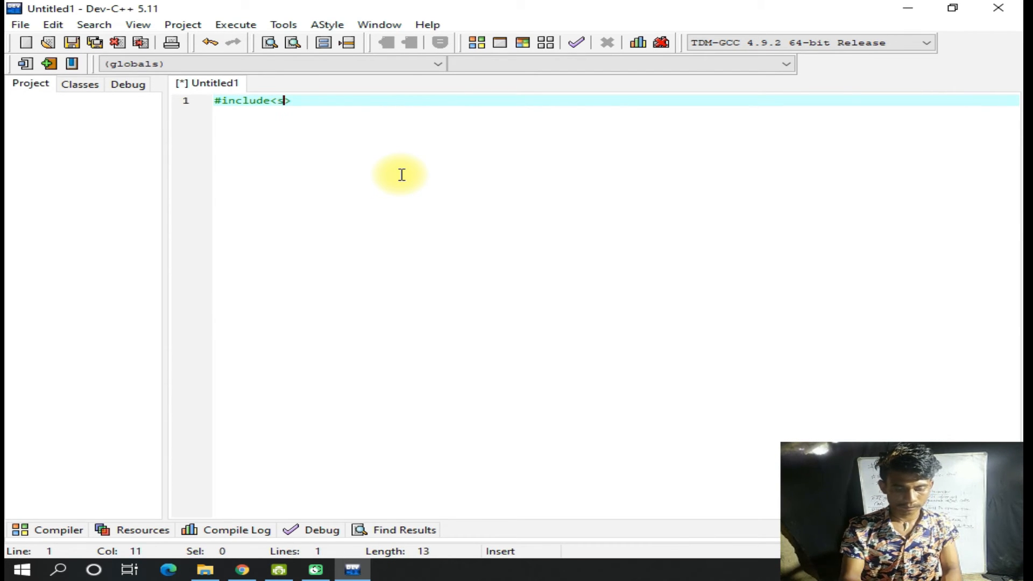
pyautogui.write('stdio.h')
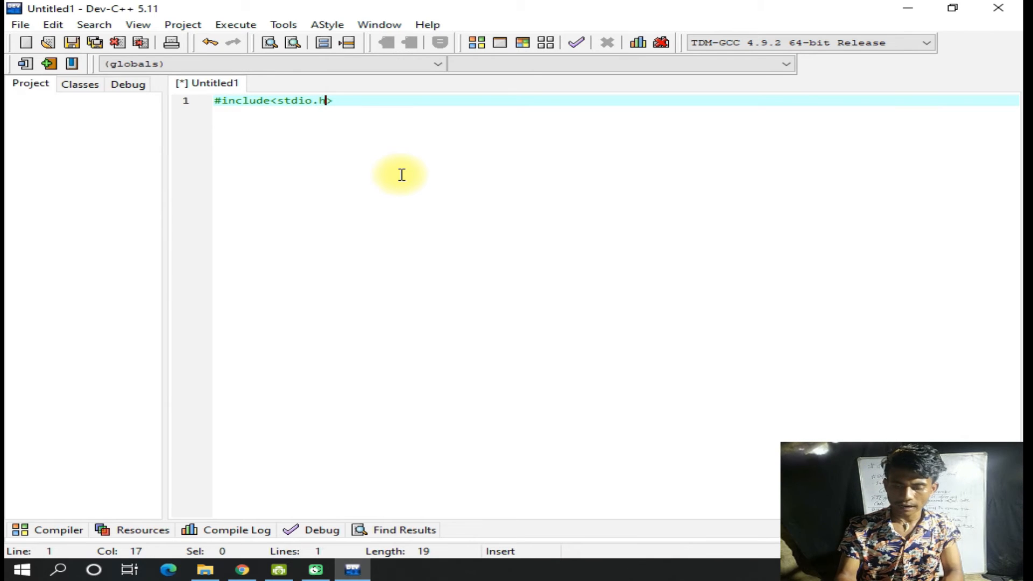
pyautogui.write('>')
pyautogui.press('Return')
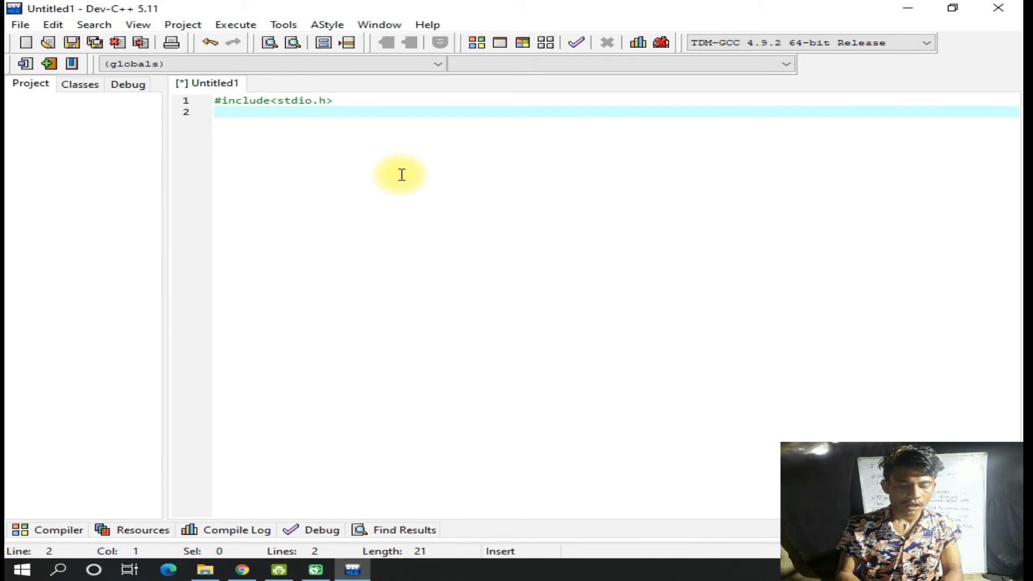
pyautogui.write('int main(')
pyautogui.press('Return')
pyautogui.write('{')
pyautogui.press('Return')
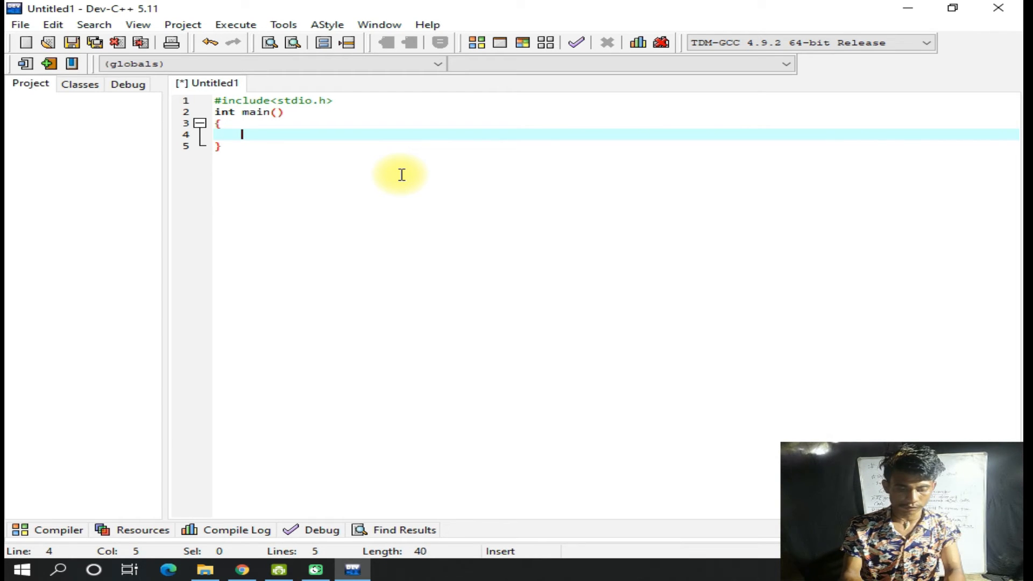
# - Inside main(), add the statements printf("First example of C");, getch(); and return 0; on separate lines
pyautogui.write('printf')
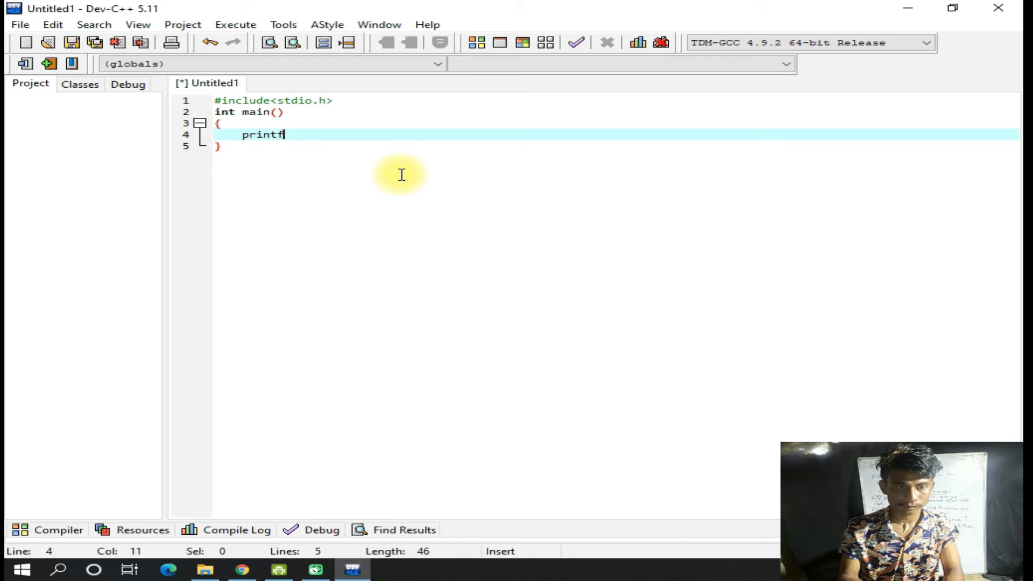
pyautogui.write('((')
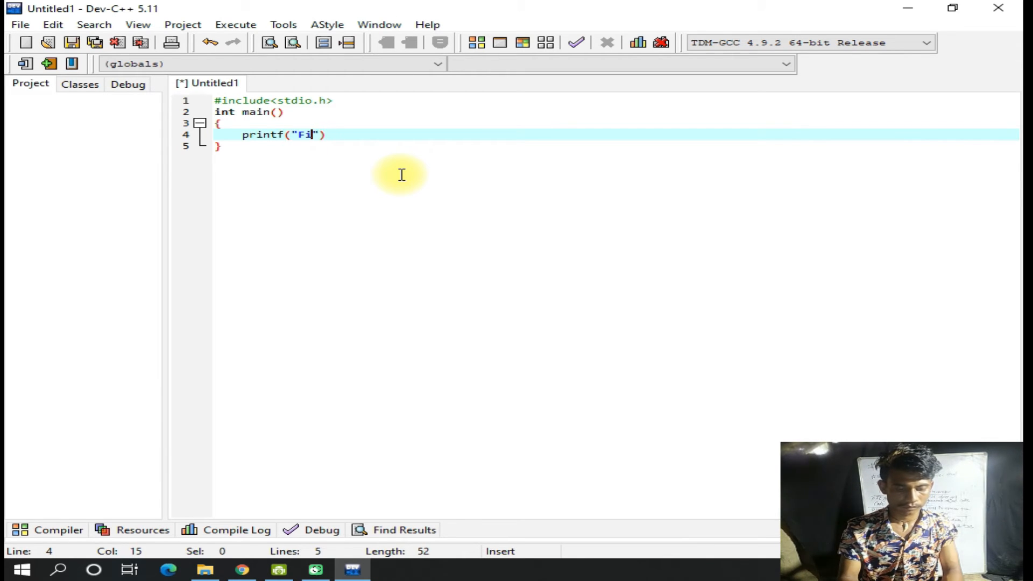
pyautogui.write('mple of ')
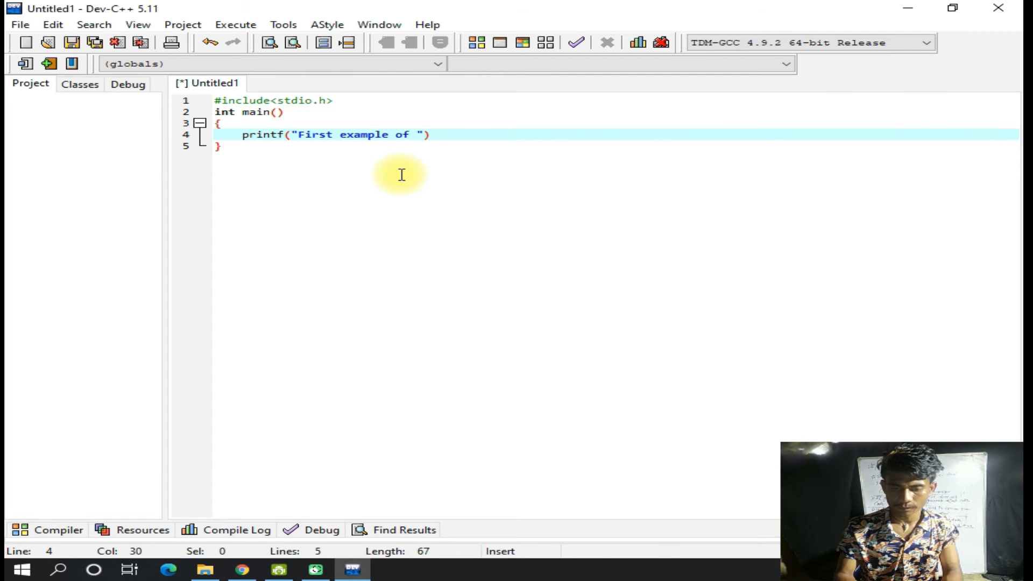
pyautogui.write('C");')
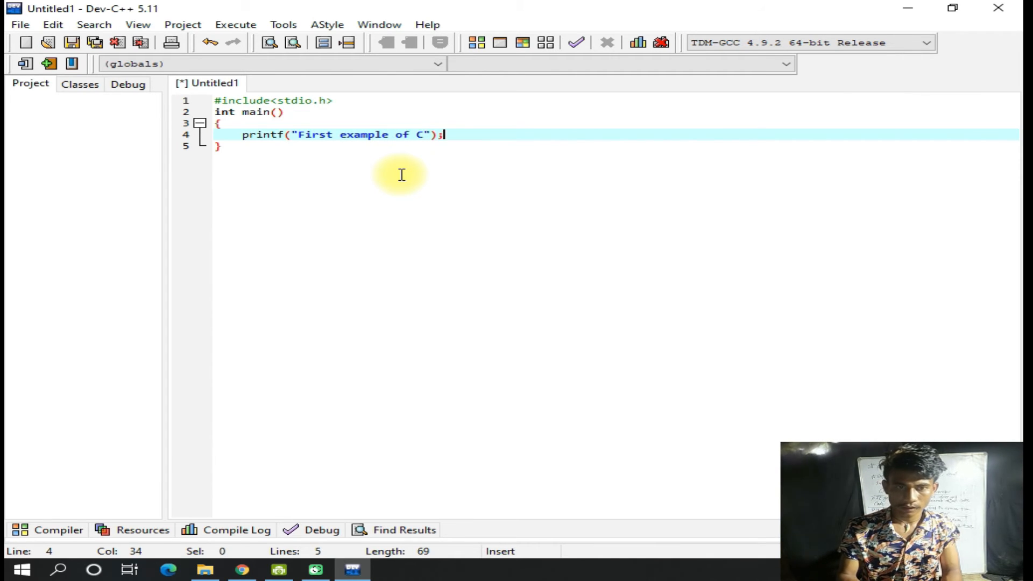
pyautogui.press('Return')
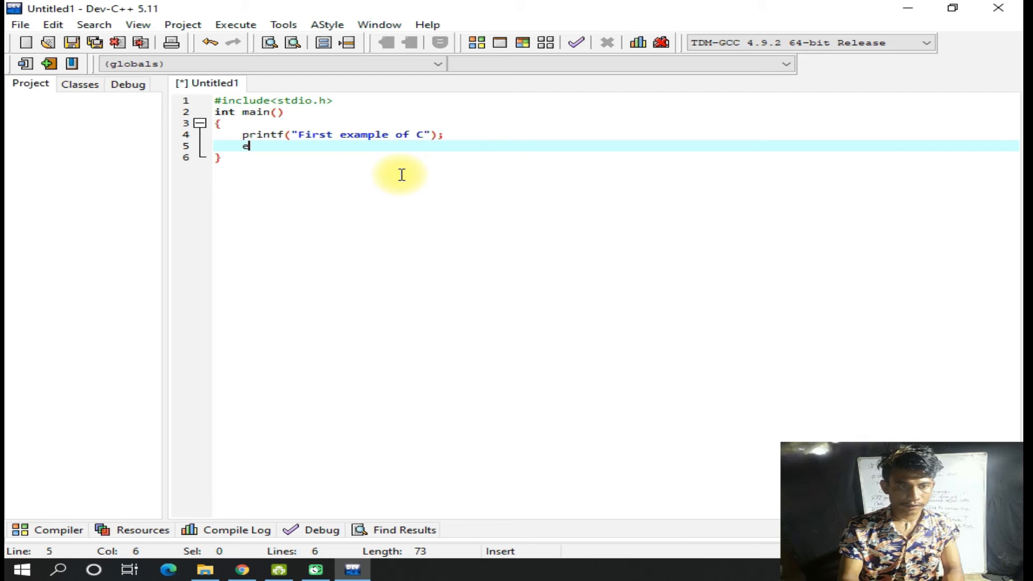
pyautogui.write('getch')
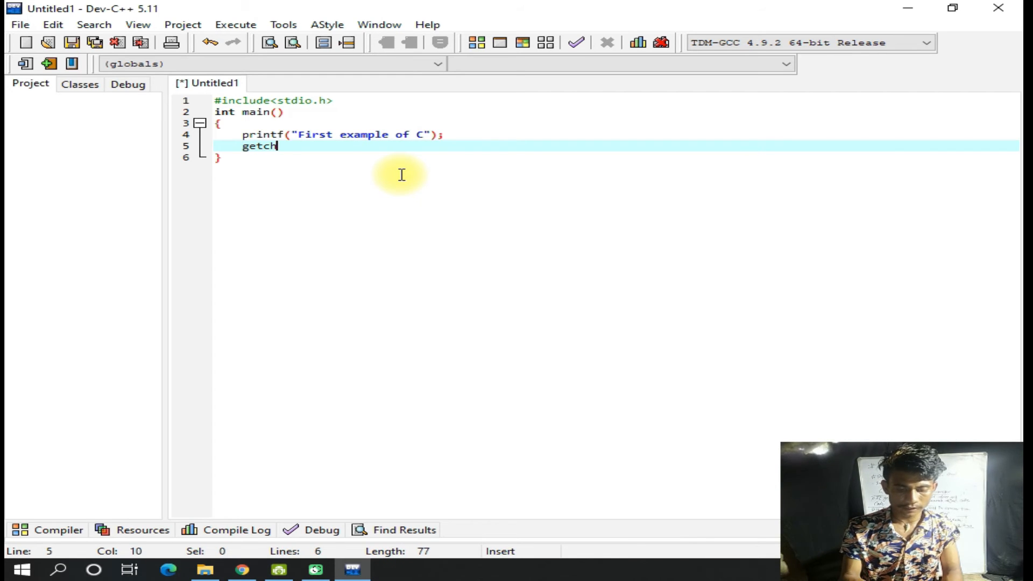
pyautogui.write('();')
pyautogui.press('Return')
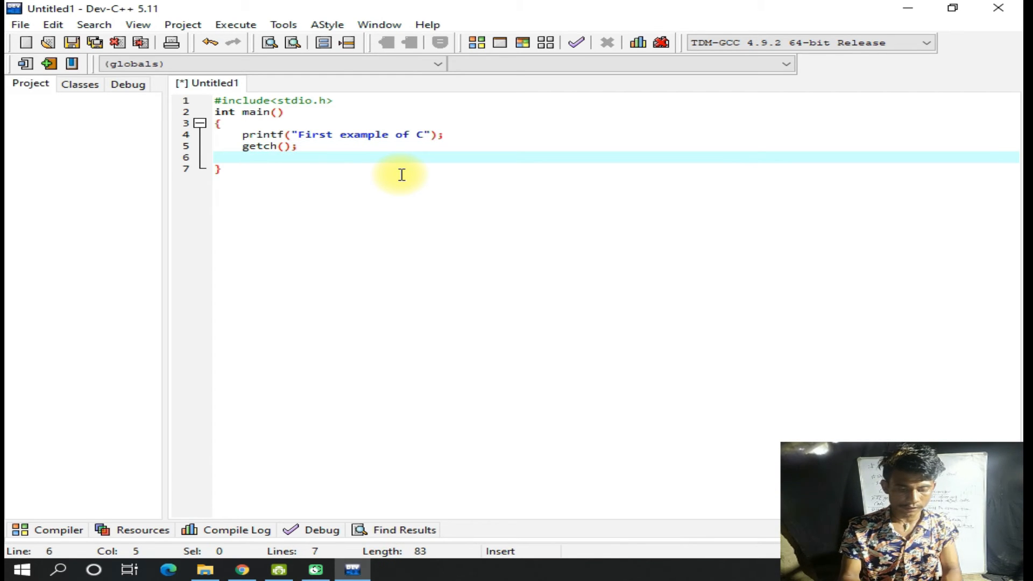
pyautogui.write('return 0;')
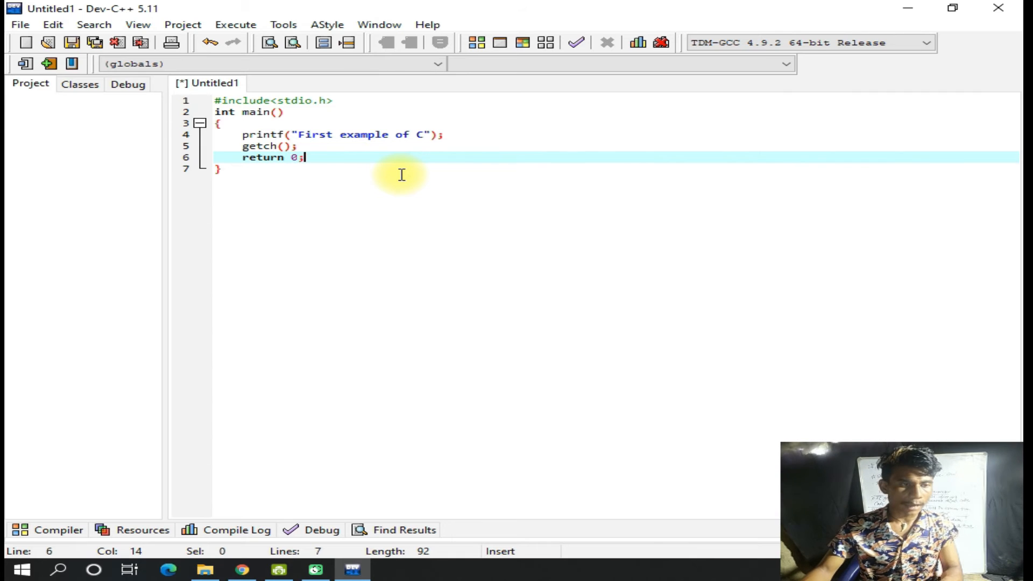
# - Start saving the source file and choose Local Disk (D:) as its location
pyautogui.hotkey('ctrl', 's')
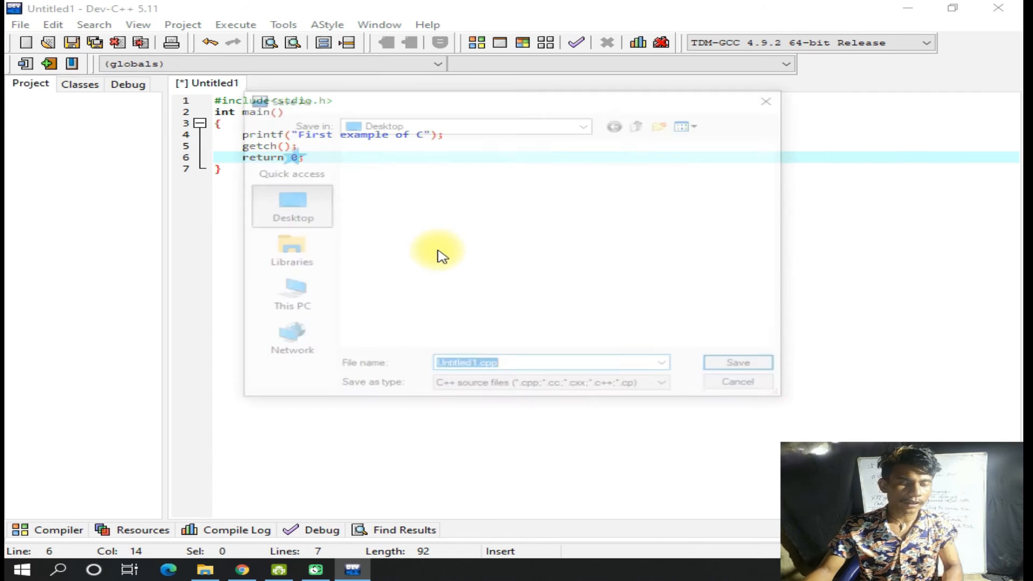
pyautogui.click(289, 302)
pyautogui.scroll(-3, 429, 191)
pyautogui.click(464, 295)
pyautogui.doubleClick(465, 295)
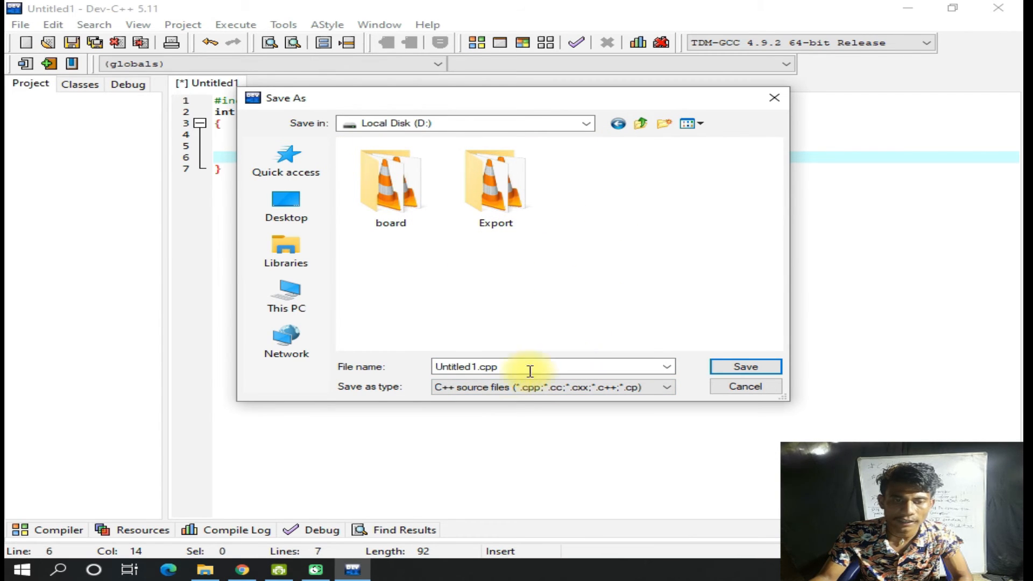
# - Name the file example1.c, replacing the default name and .cpp extension, and save it
pyautogui.doubleClick(478, 367)
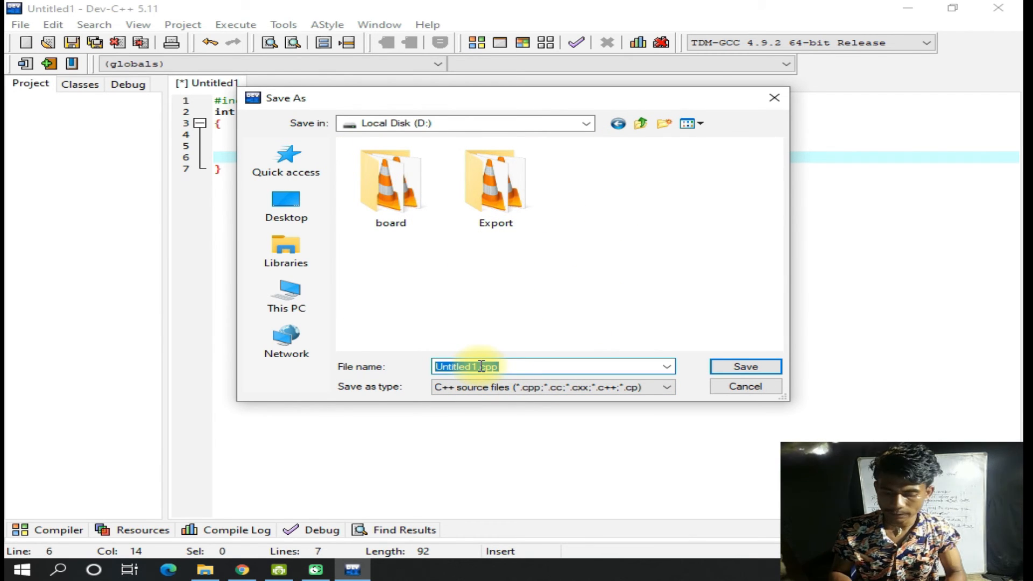
pyautogui.click(481, 367)
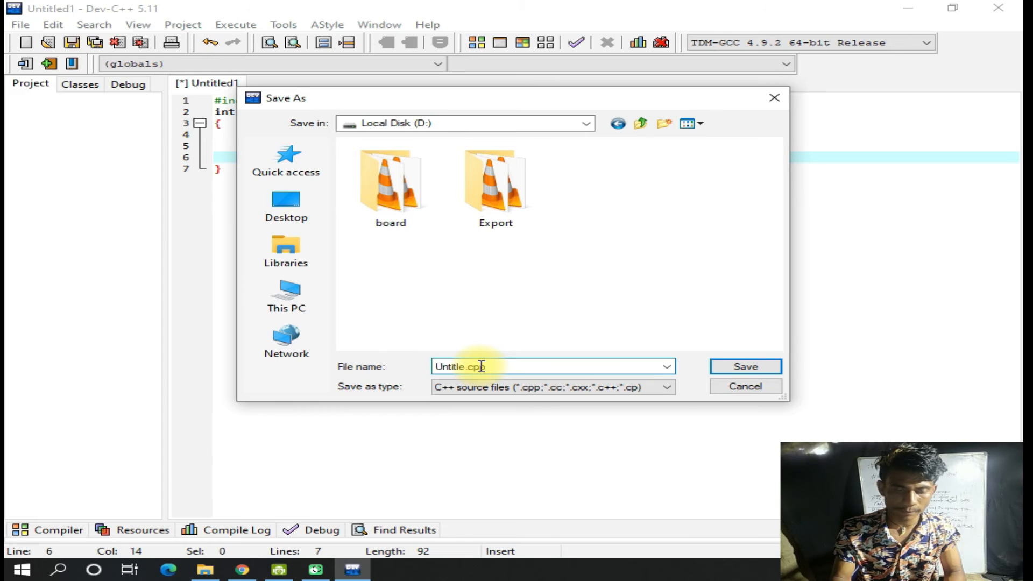
pyautogui.press('BackSpace')
pyautogui.press('BackSpace')
pyautogui.press('BackSpace')
pyautogui.press('BackSpace')
pyautogui.press('BackSpace')
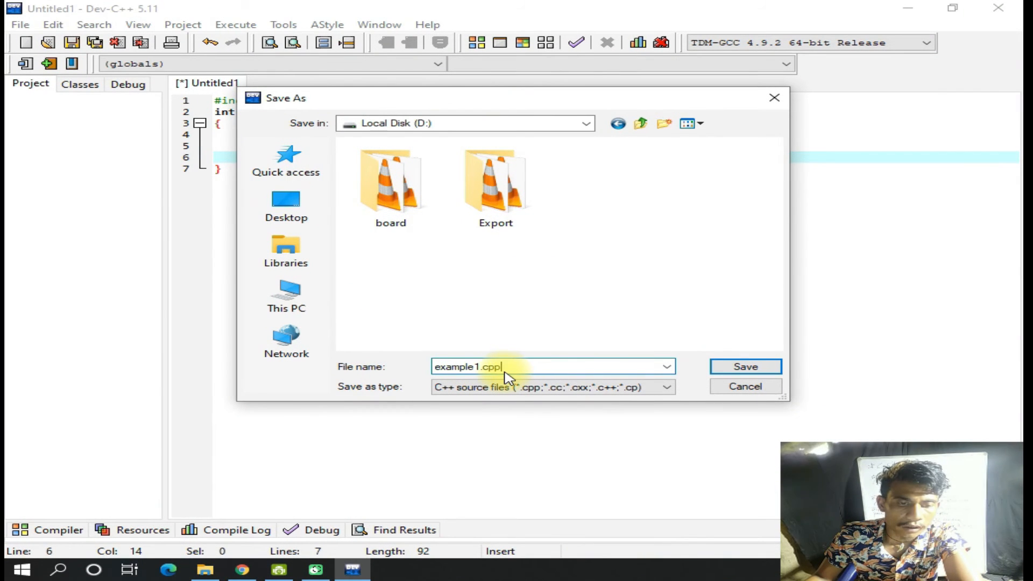
pyautogui.moveTo(484, 368); pyautogui.dragTo(533, 367)
pyautogui.doubleClick(532, 366)
pyautogui.click(506, 369)
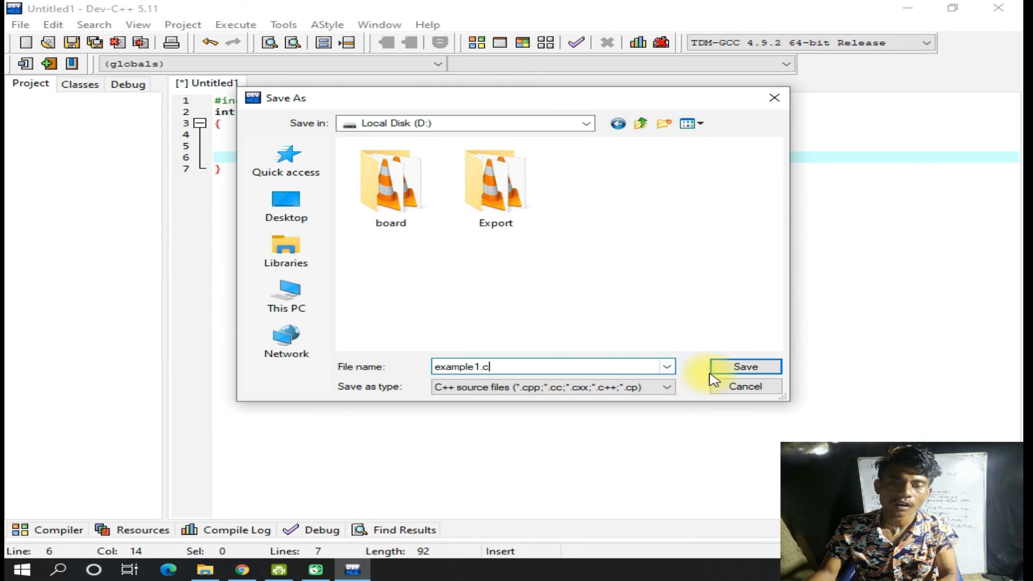
pyautogui.click(742, 367)
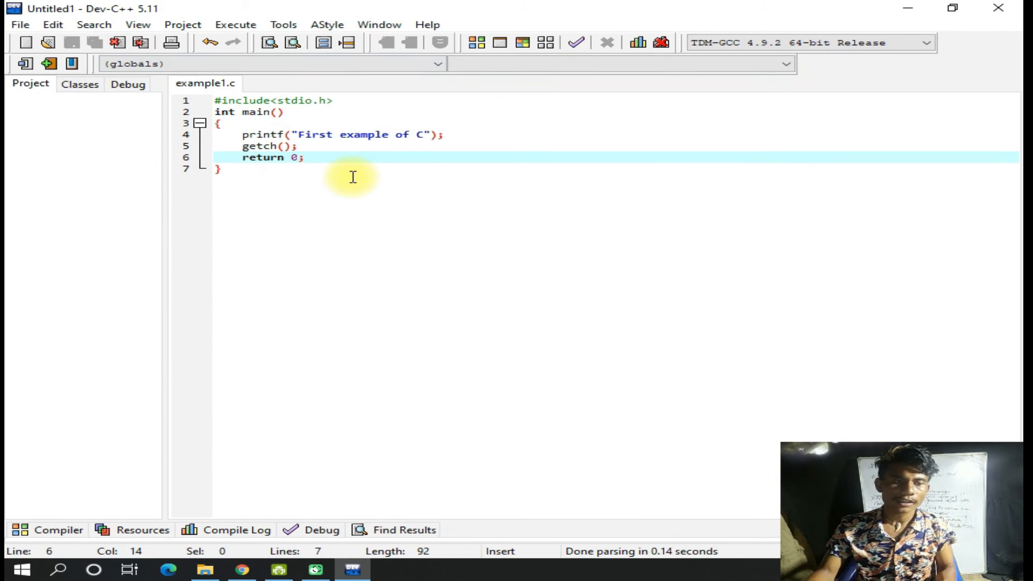
# - Compile and run the example1.c program
pyautogui.click(331, 182)
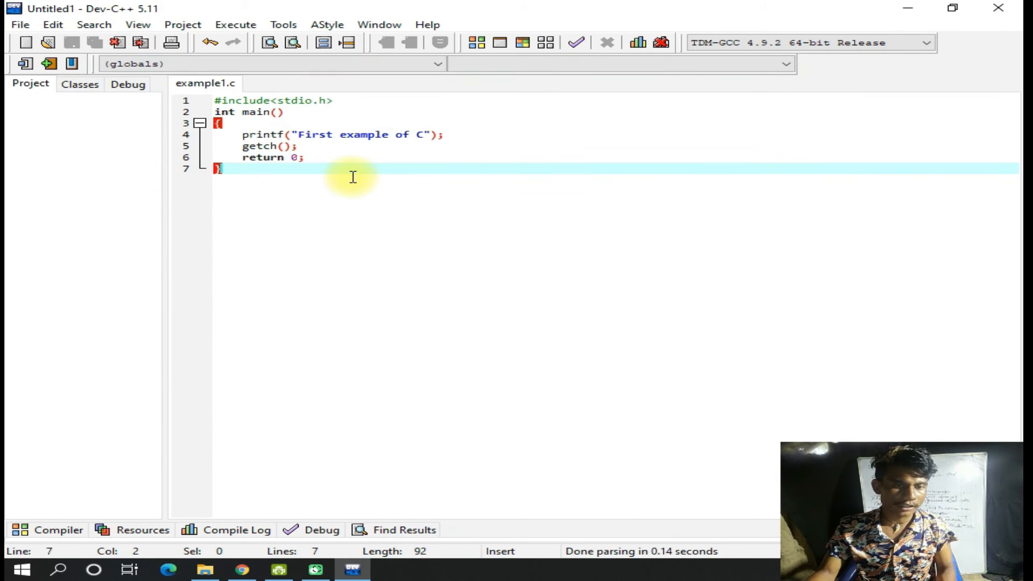
pyautogui.click(524, 45)
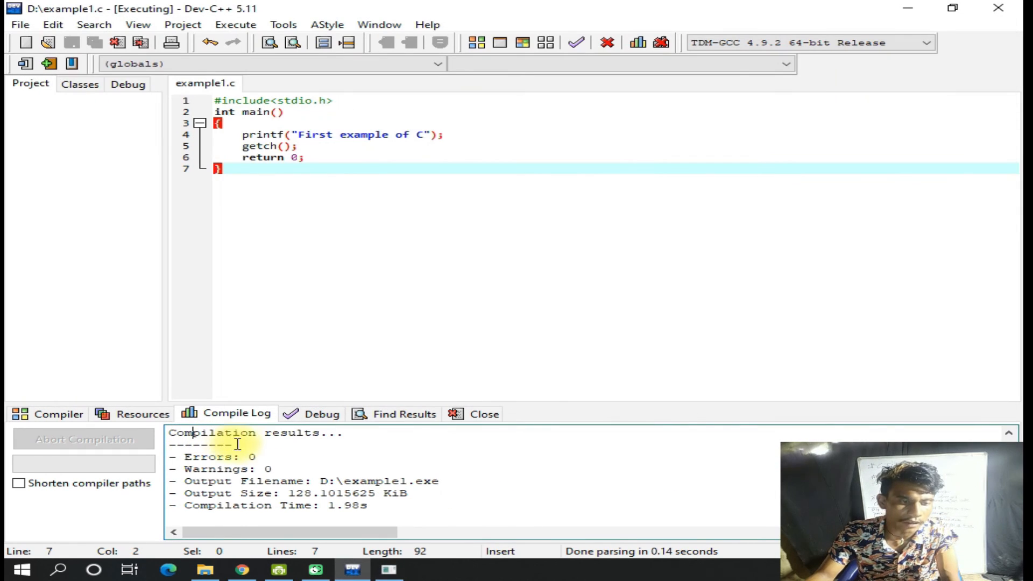
# - Examine the compilation results for errors, warnings, output filename, output size and compilation time
pyautogui.moveTo(185, 434); pyautogui.dragTo(343, 435)
pyautogui.moveTo(173, 459); pyautogui.dragTo(286, 459)
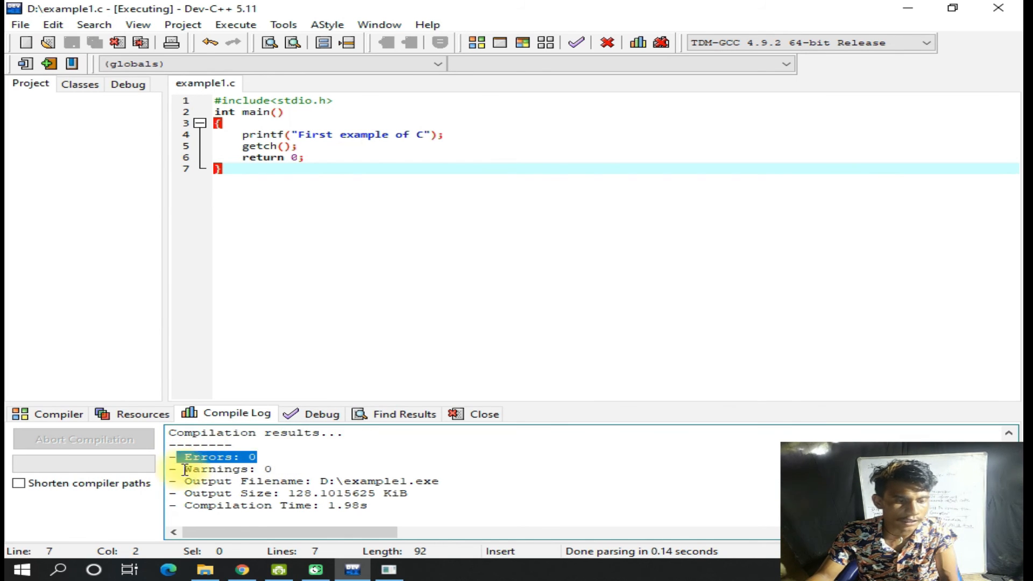
pyautogui.moveTo(169, 470); pyautogui.dragTo(298, 472)
pyautogui.moveTo(209, 481); pyautogui.dragTo(371, 482)
pyautogui.click(392, 480)
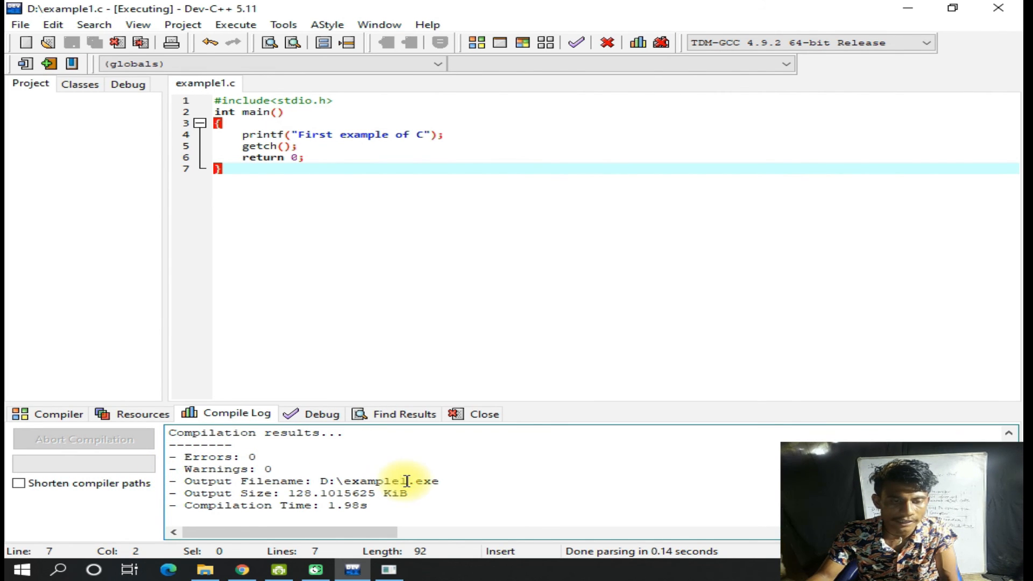
pyautogui.moveTo(463, 482); pyautogui.dragTo(349, 482)
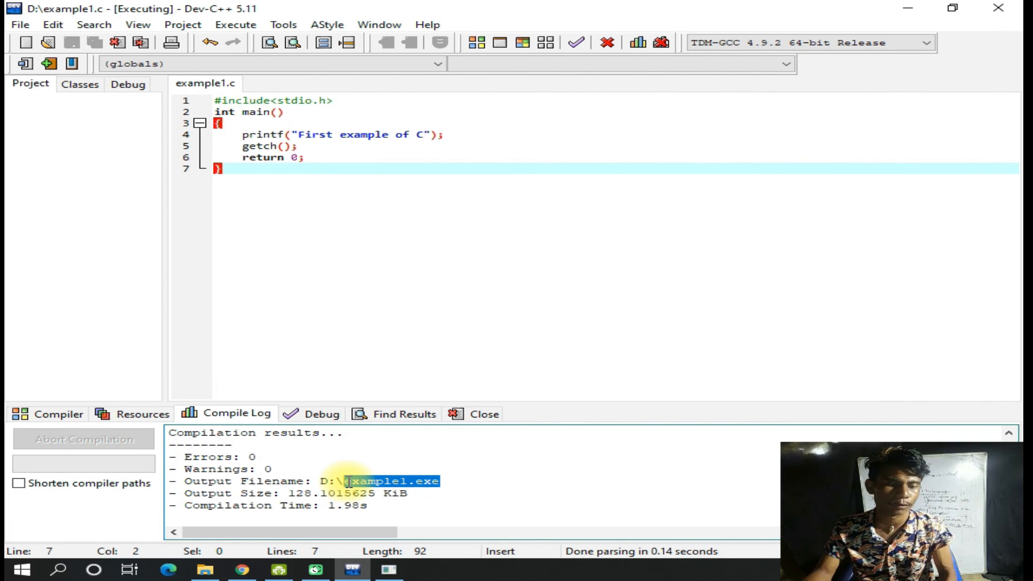
pyautogui.moveTo(264, 493); pyautogui.dragTo(410, 492)
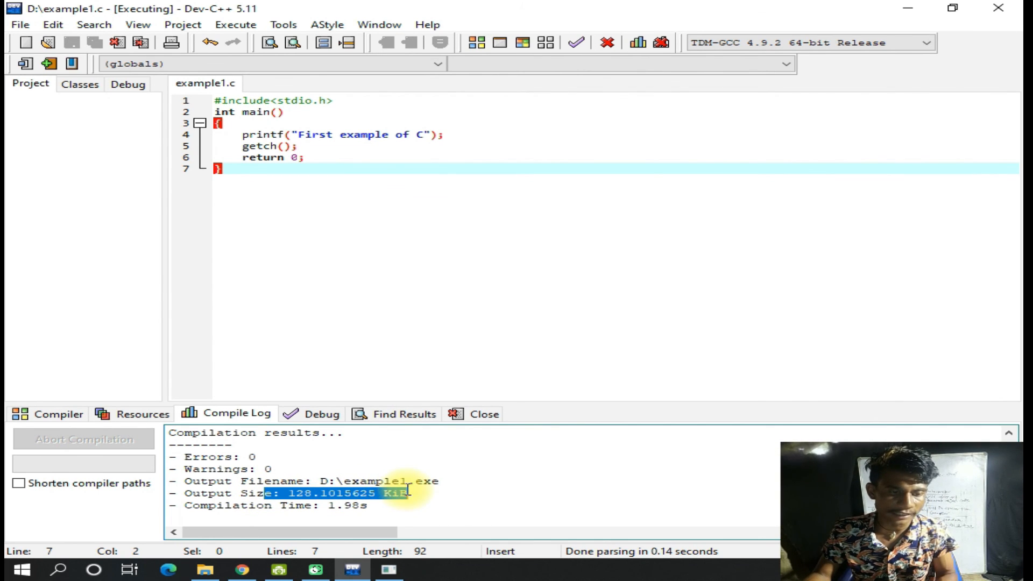
pyautogui.moveTo(266, 505); pyautogui.dragTo(398, 503)
pyautogui.click(400, 503)
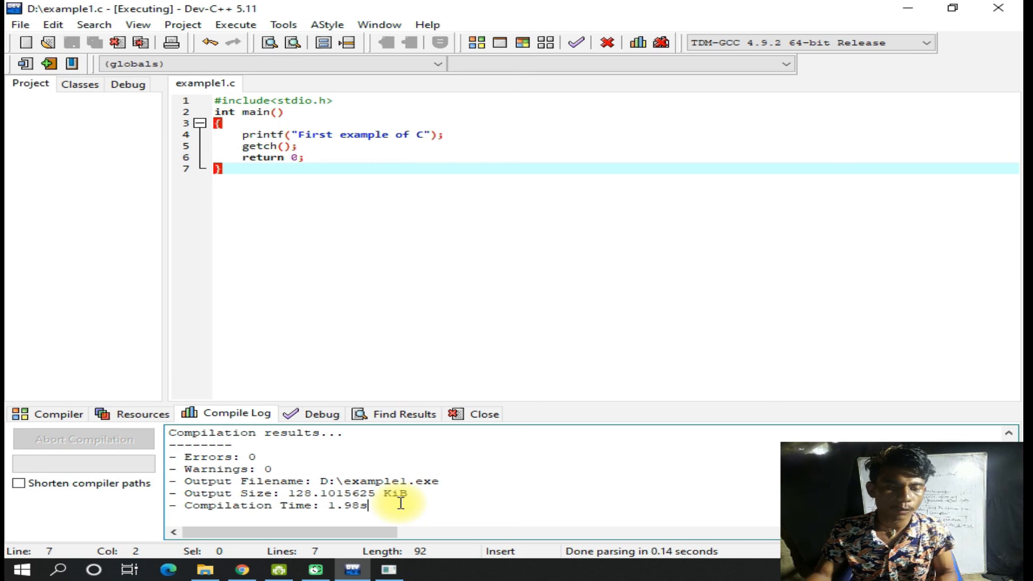
# - Switch to the example1.exe console window, check the program's output and minimise the window
pyautogui.click(392, 572)
pyautogui.moveTo(188, 51); pyautogui.dragTo(49, 51)
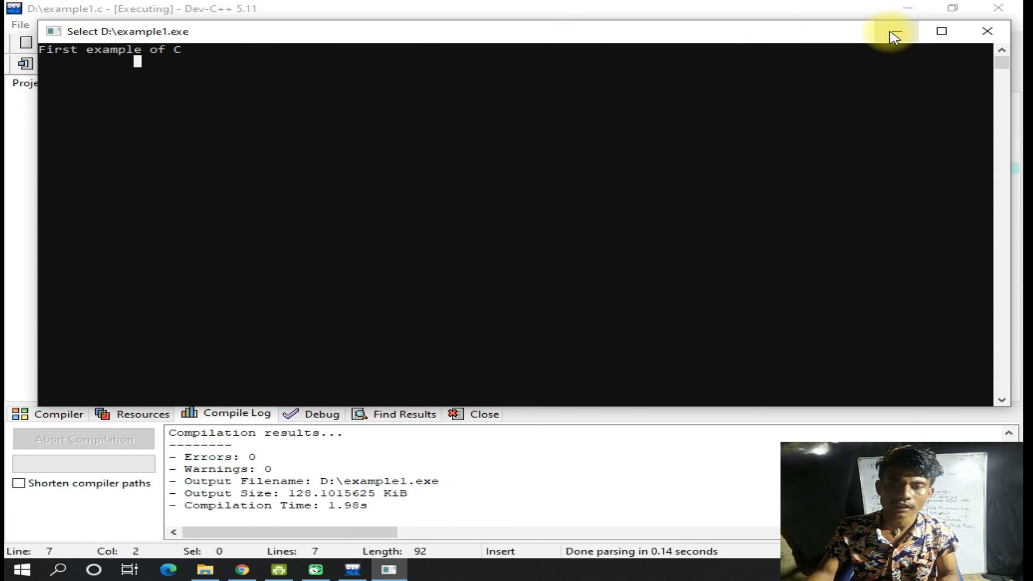
pyautogui.click(896, 31)
# - Review the printf statement in main() that produces the console output
pyautogui.moveTo(242, 134); pyautogui.dragTo(463, 134)
pyautogui.click(469, 134)
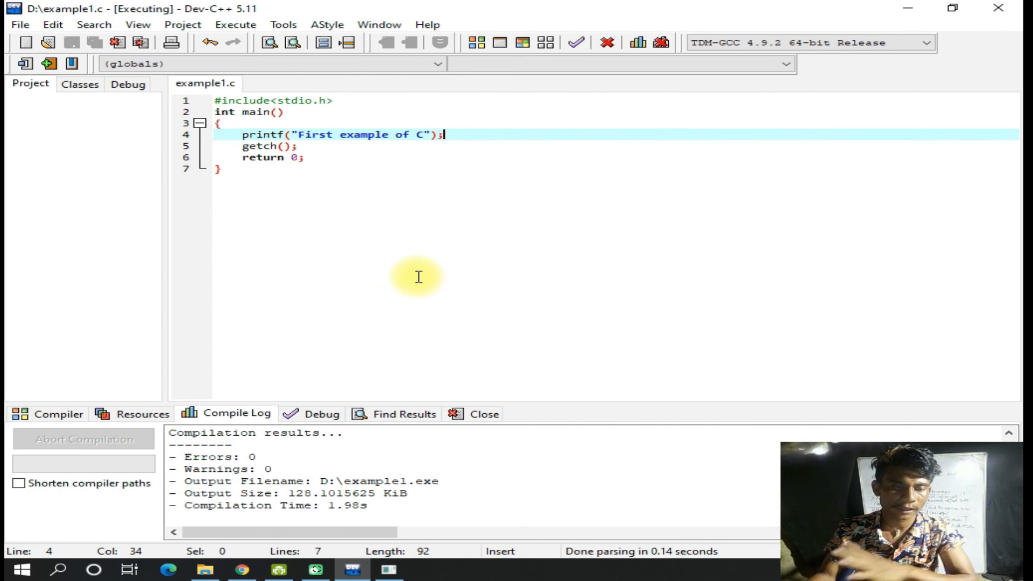
pyautogui.moveTo(241, 134); pyautogui.dragTo(450, 136)
pyautogui.click(450, 136)
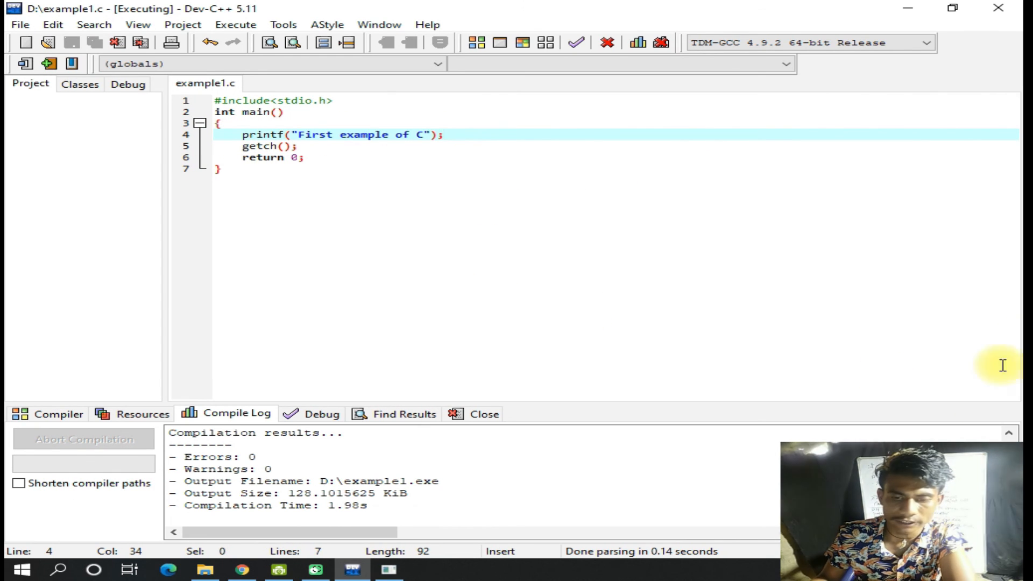